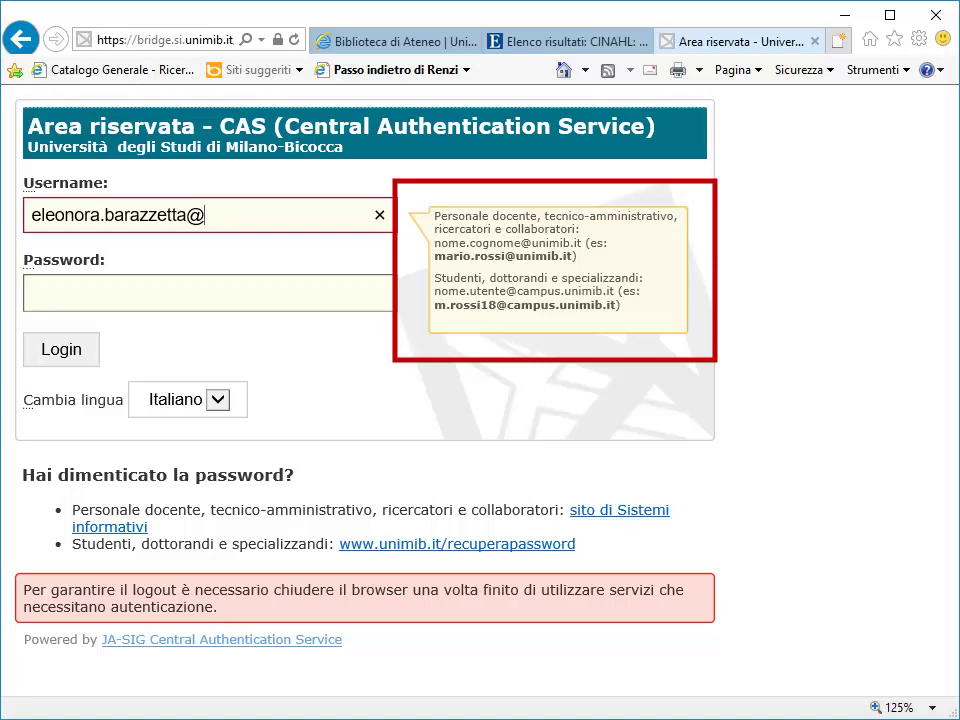
Complete the CAS username, enter the account password and sign in
text(unimib.it)
key(Tab)
text(•••••••)
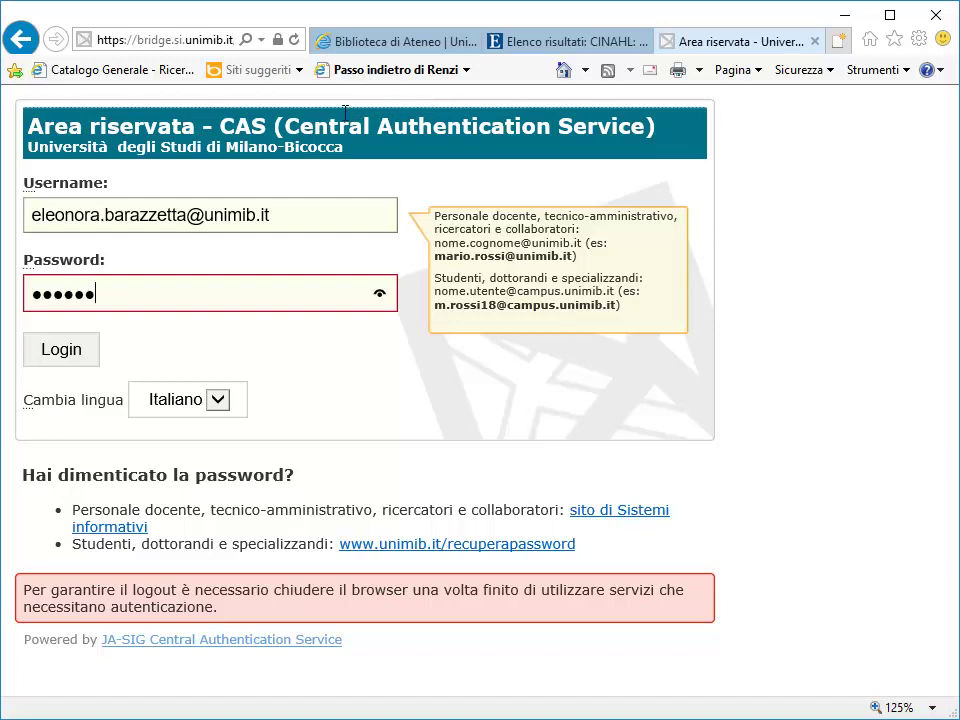
text(•••)
key(Return)
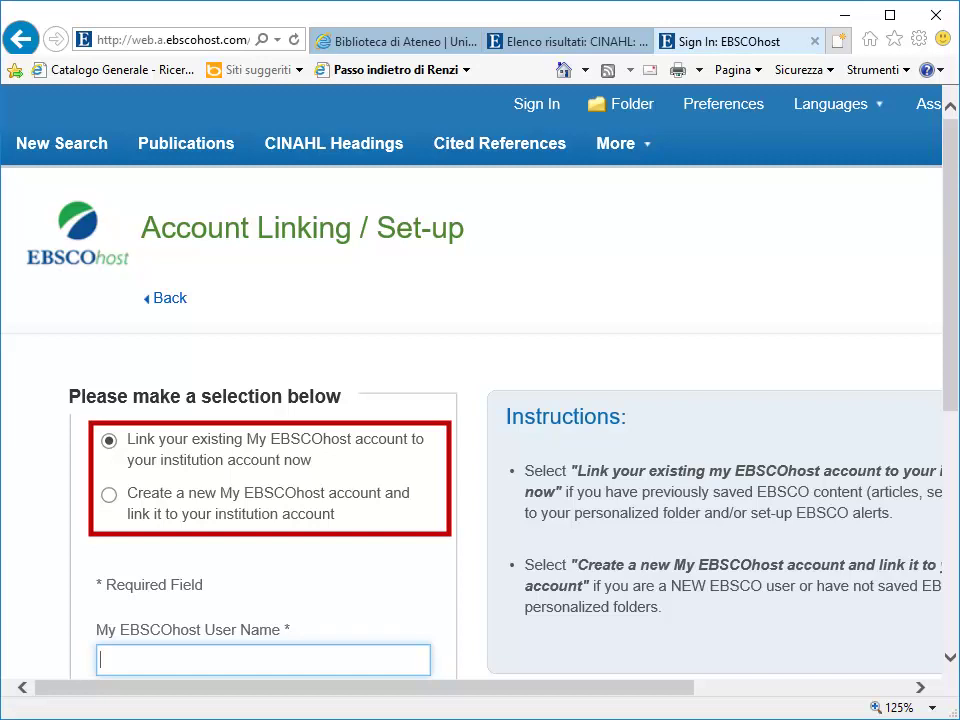
Choose 'Create a new My EBSCOhost account and link it' on the Account Linking page
scroll(480, 400, down, 3)
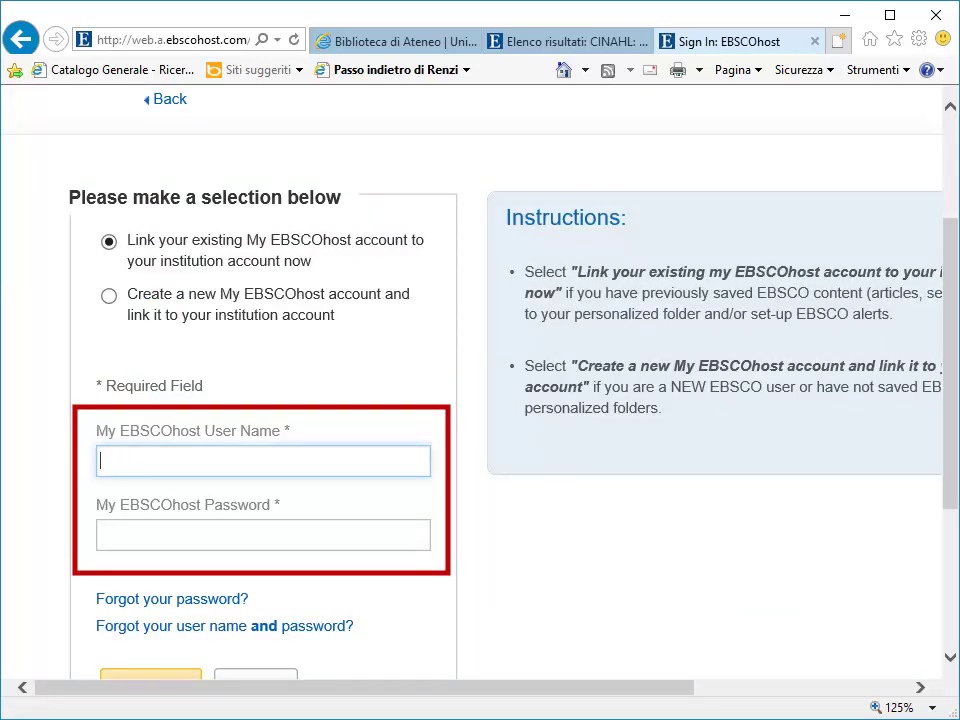
scroll(243, 213, down, 1)
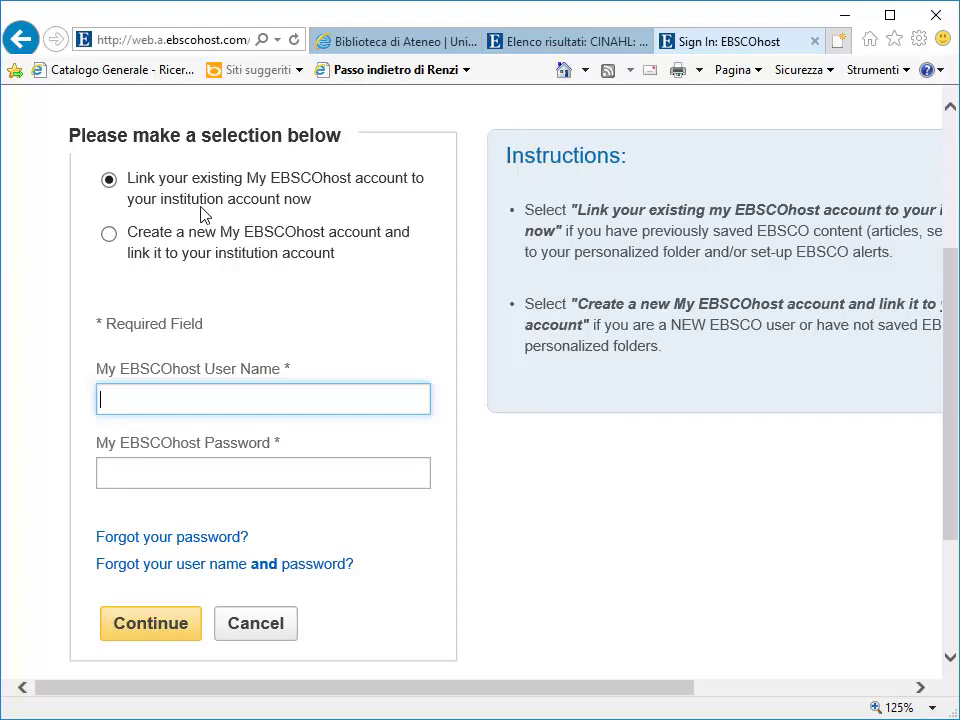
click(109, 233)
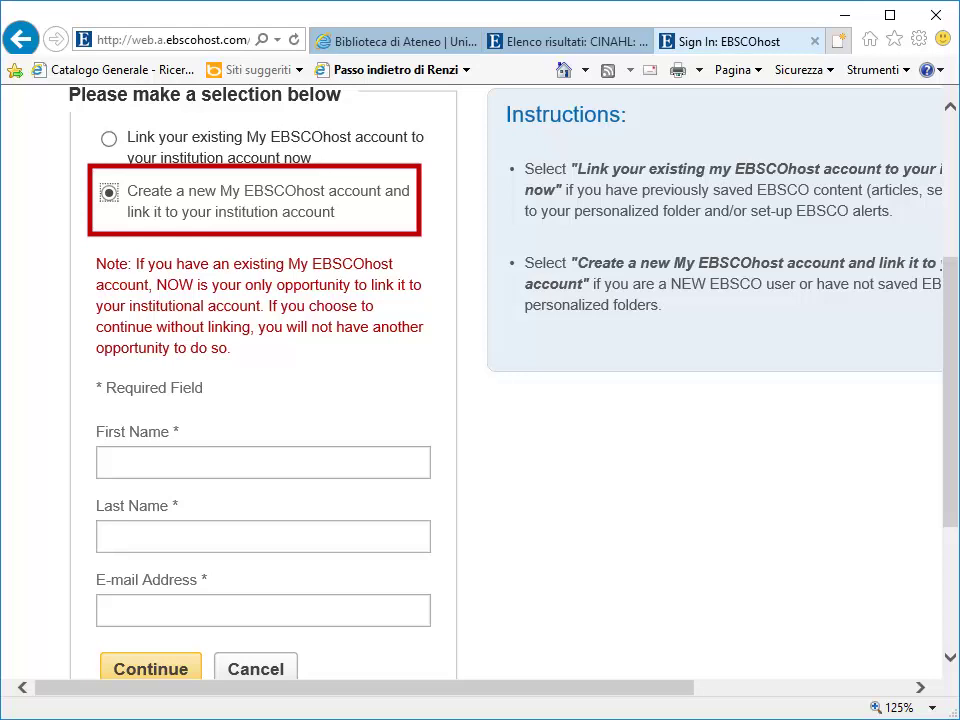
Enter the account holder's first name, last name and e-mail, then continue to CINAHL Advanced Search
click(263, 462)
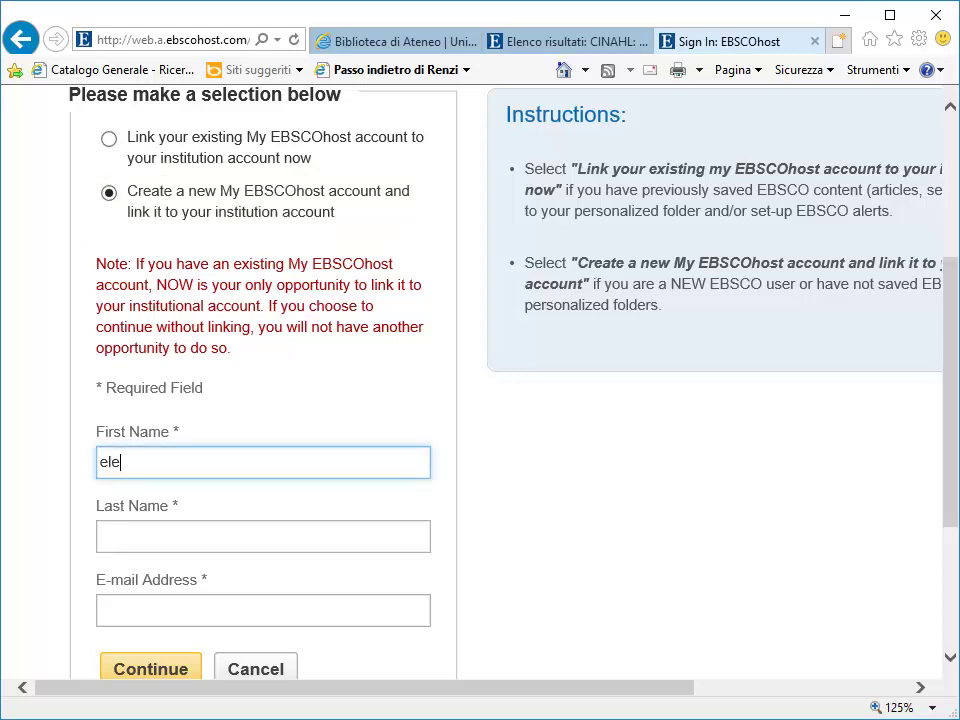
click(267, 541)
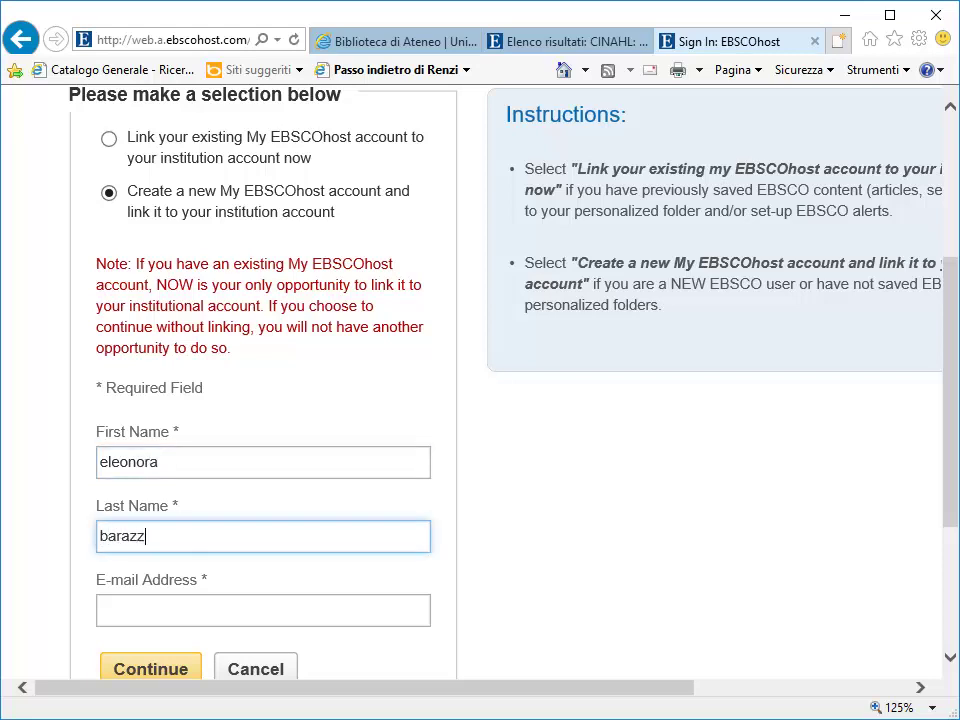
click(314, 612)
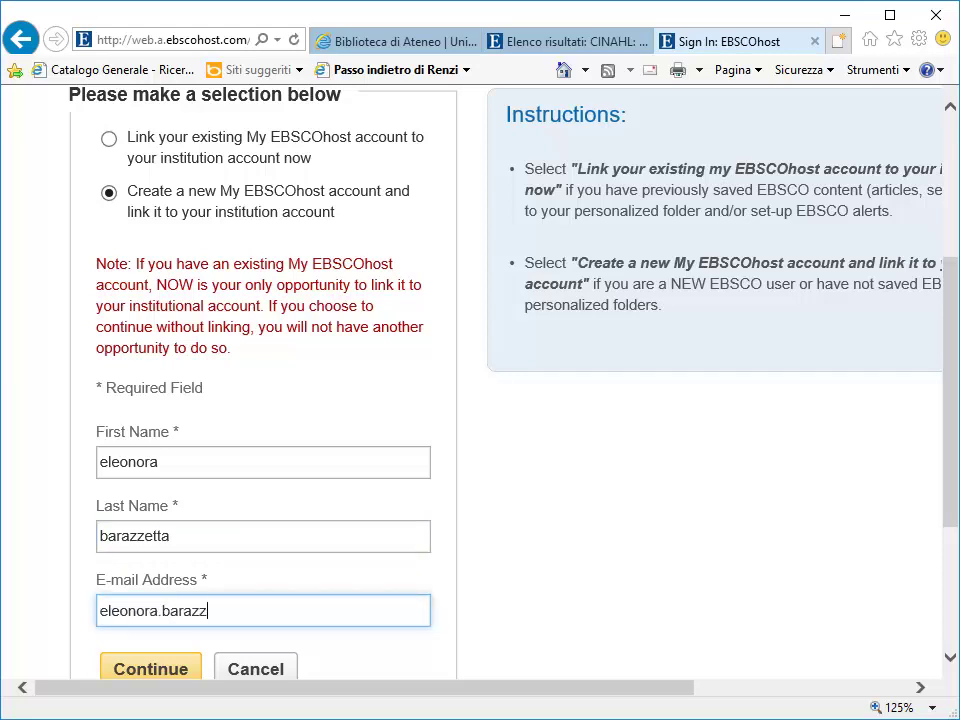
click(154, 673)
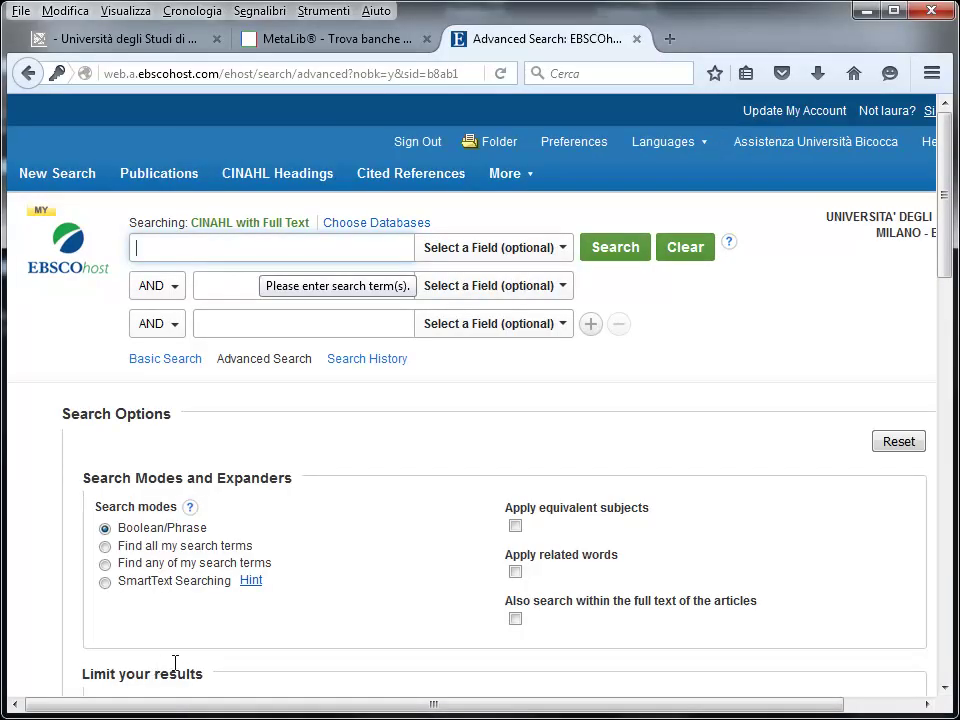
Search CINAHL for 'umbilical cord clamping' and tick it as S1 in Search History
text(umbilica)
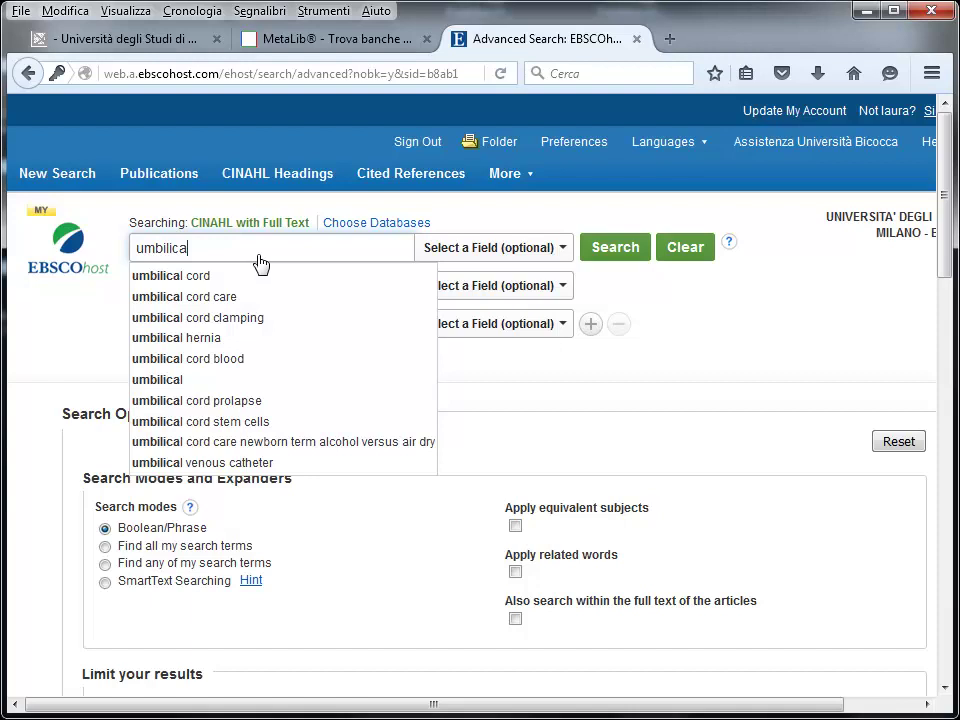
click(255, 318)
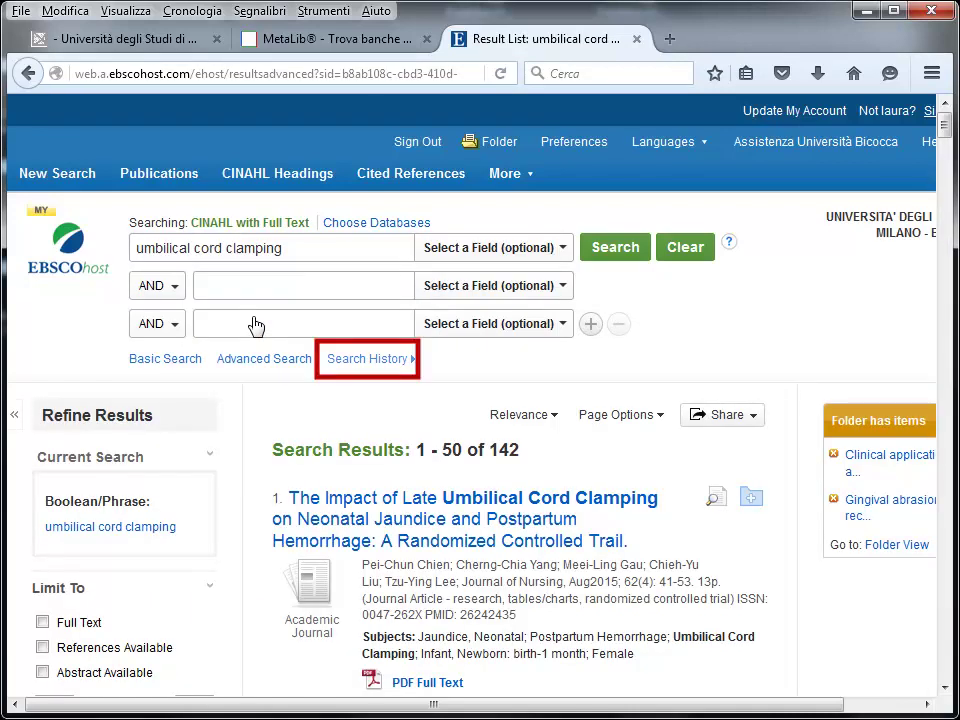
click(350, 362)
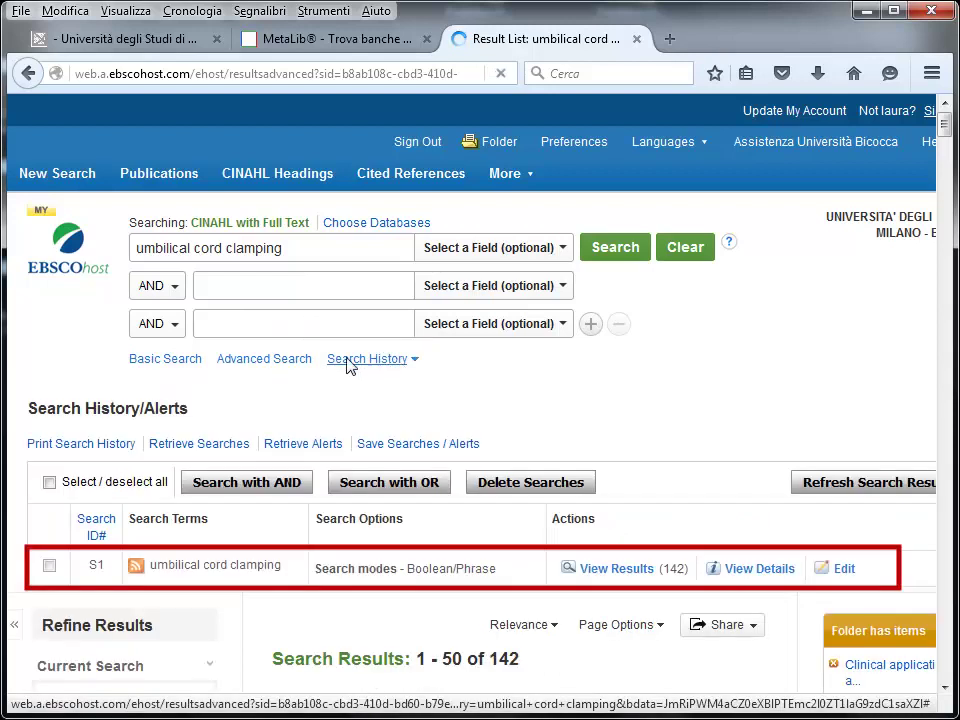
click(50, 568)
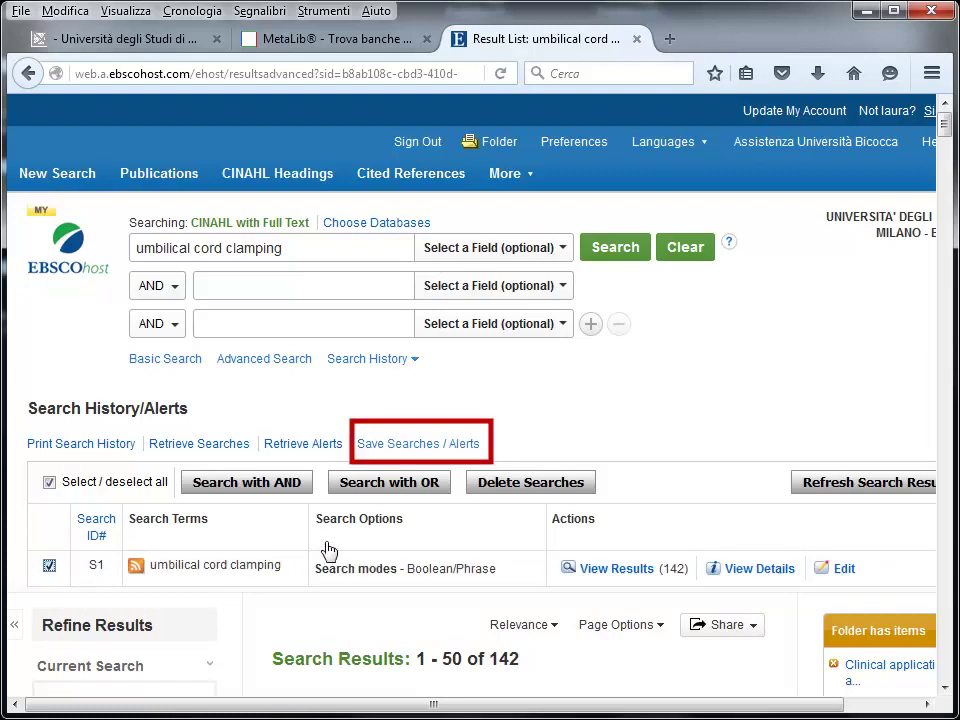
Save the selected search as a permanent Saved Search named 'clampaggio cordone'
click(456, 444)
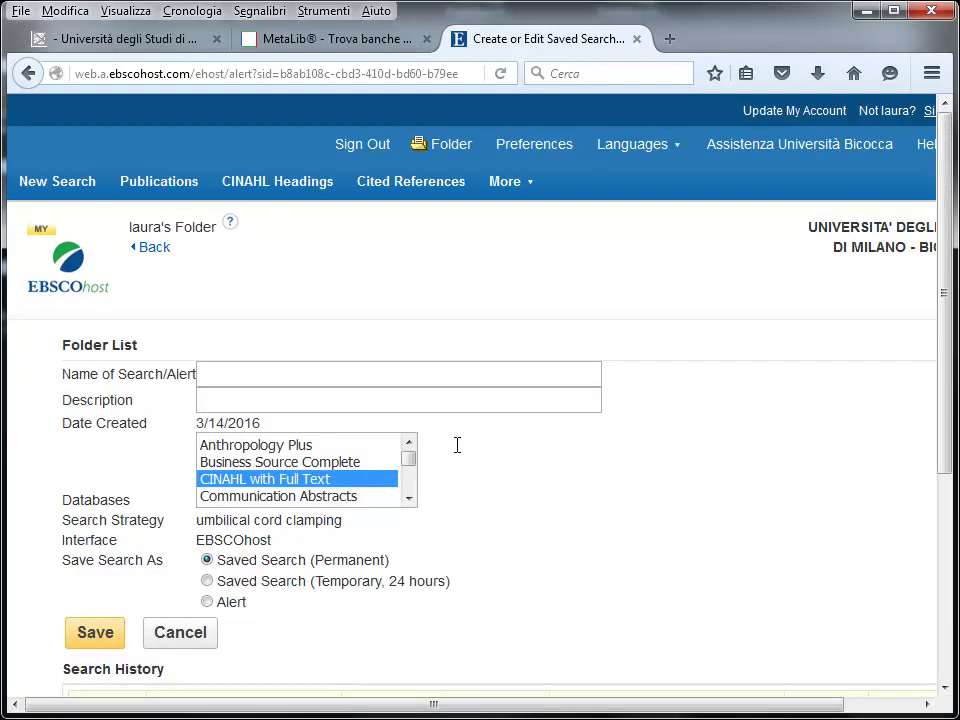
click(368, 371)
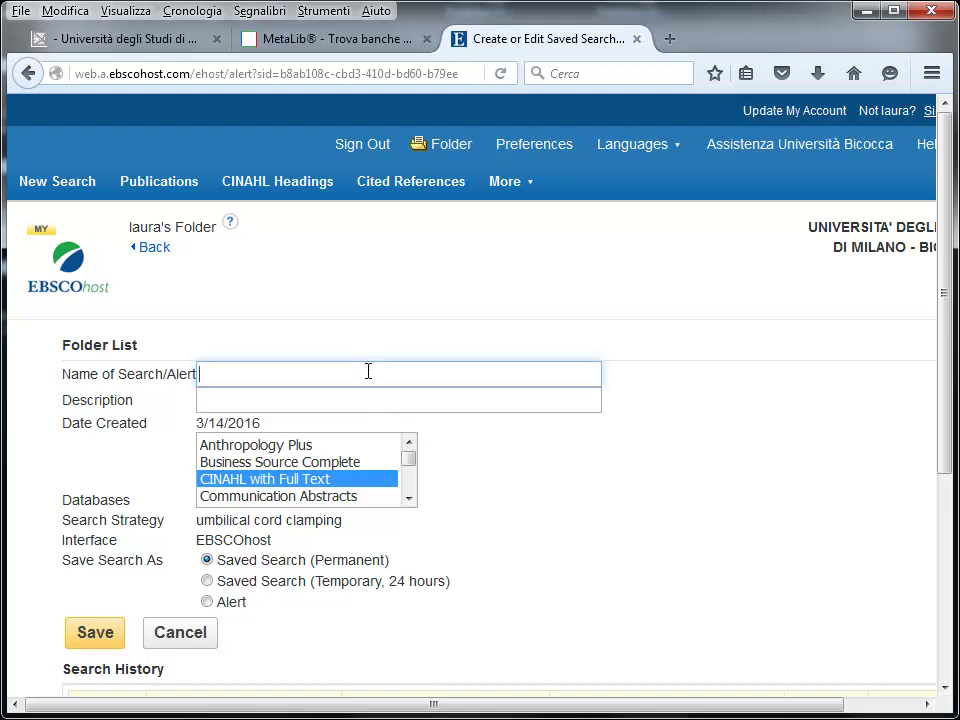
text(clampaggio )
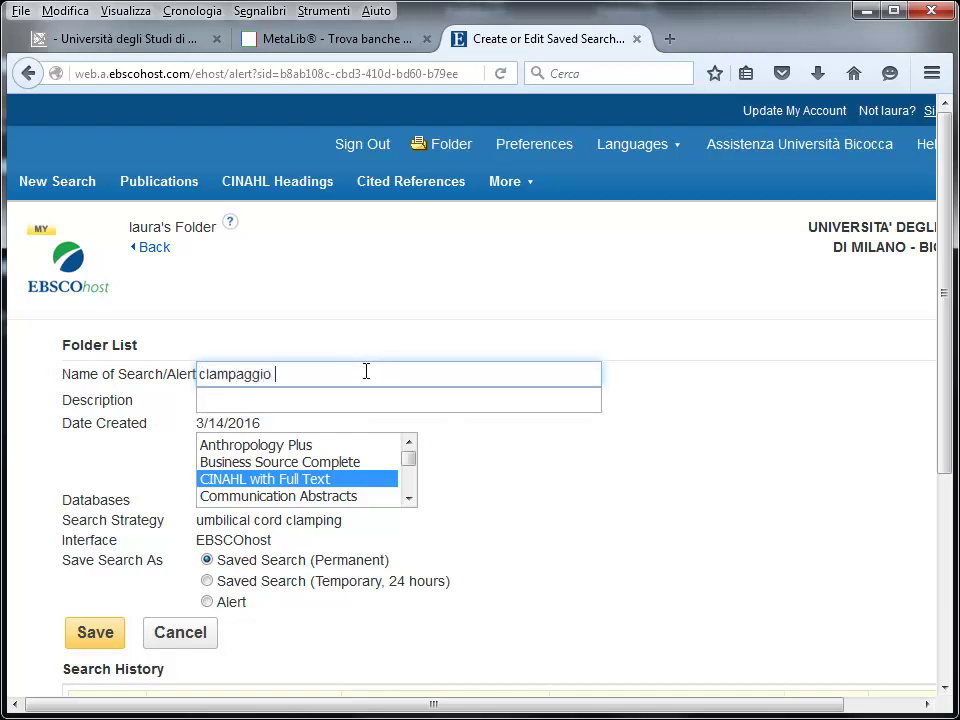
text(cordone)
scroll(525, 561, down, 2)
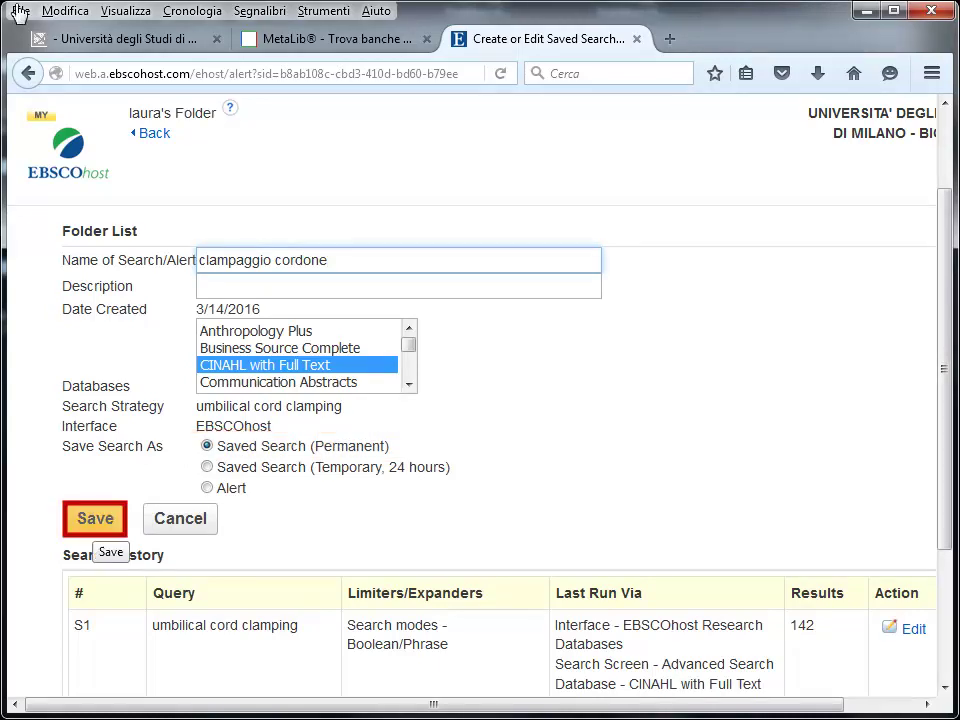
click(95, 527)
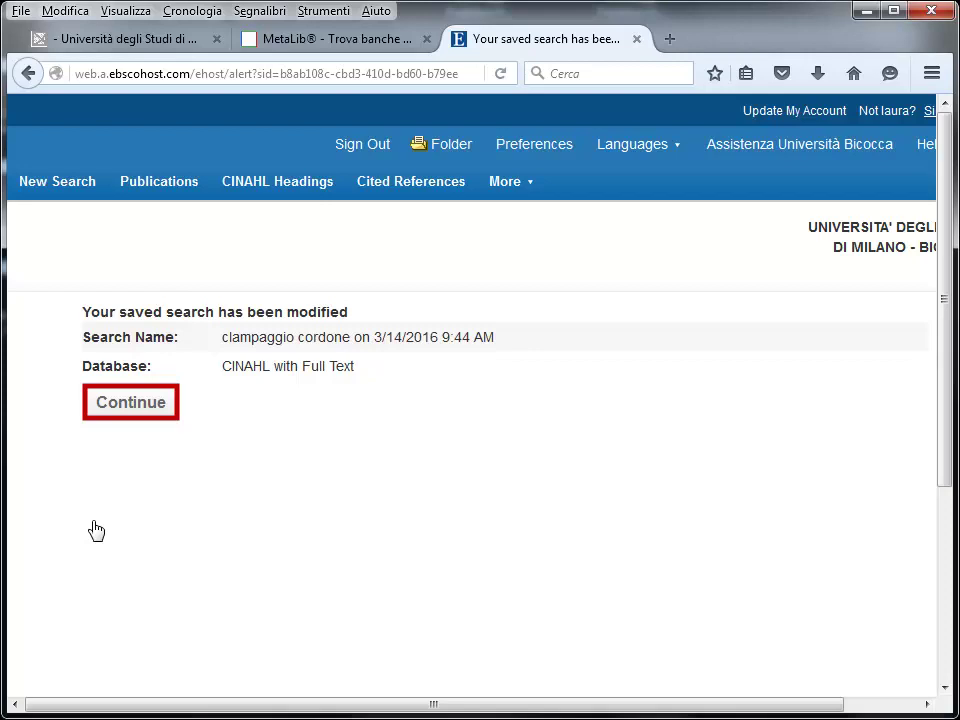
Continue to My Folder's Saved Searches list showing 'clampaggio cordone'
click(138, 407)
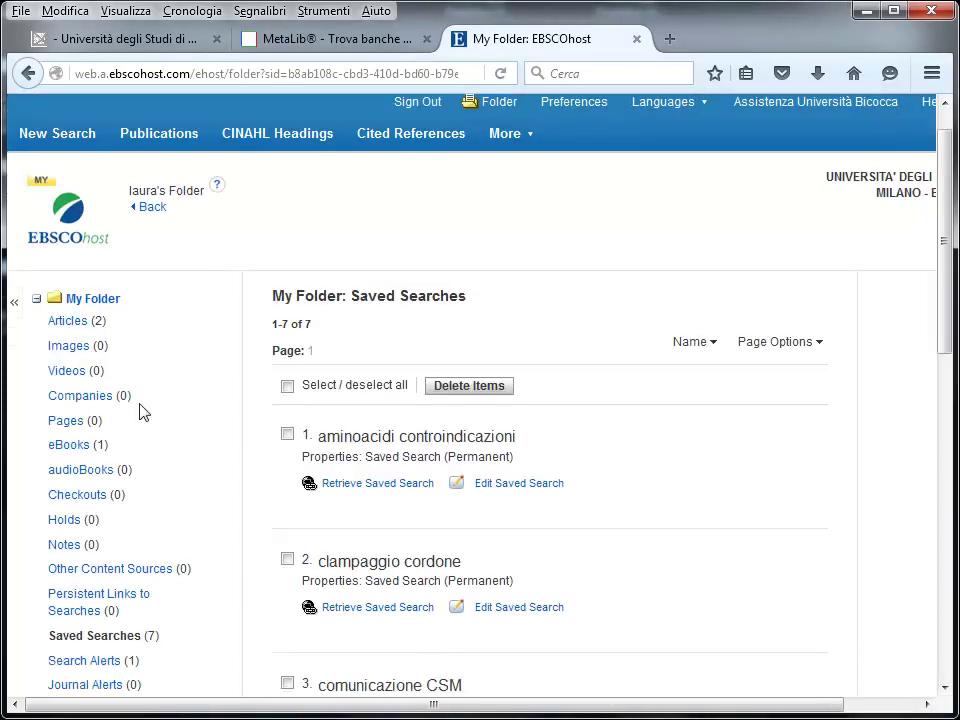
scroll(140, 412, down, 1)
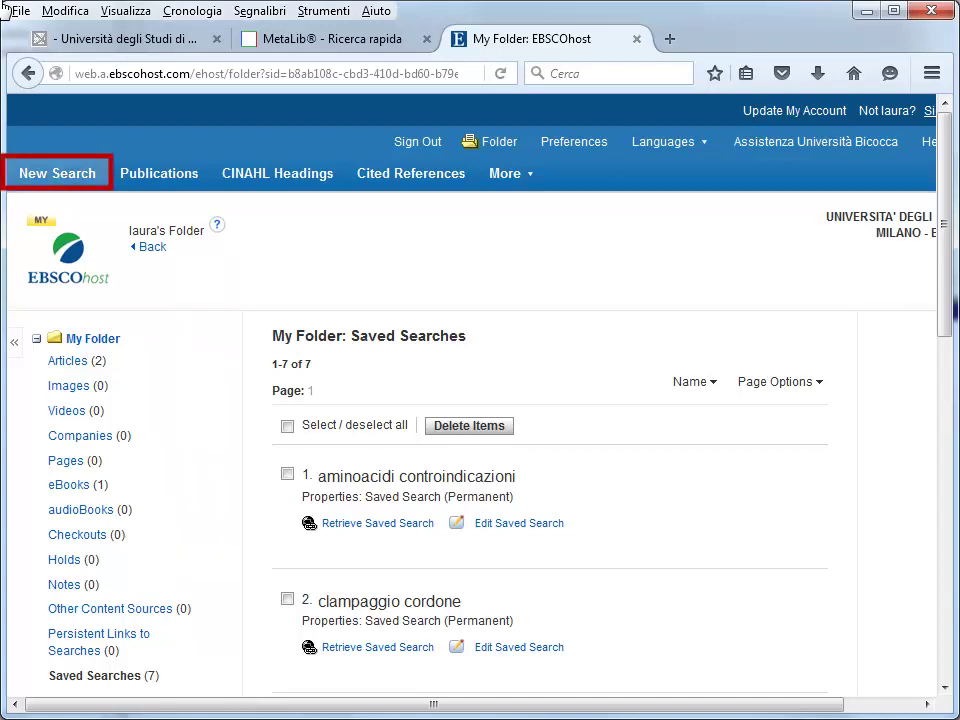
Run a new search for 'COMFORT CARE' and scroll through the results
click(65, 176)
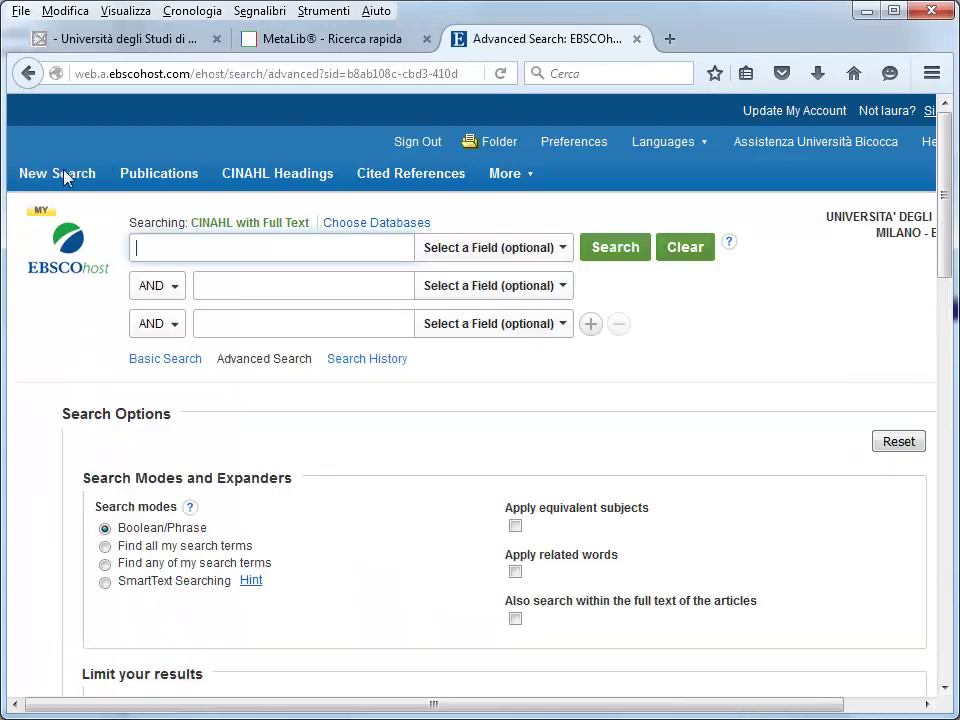
text(COM)
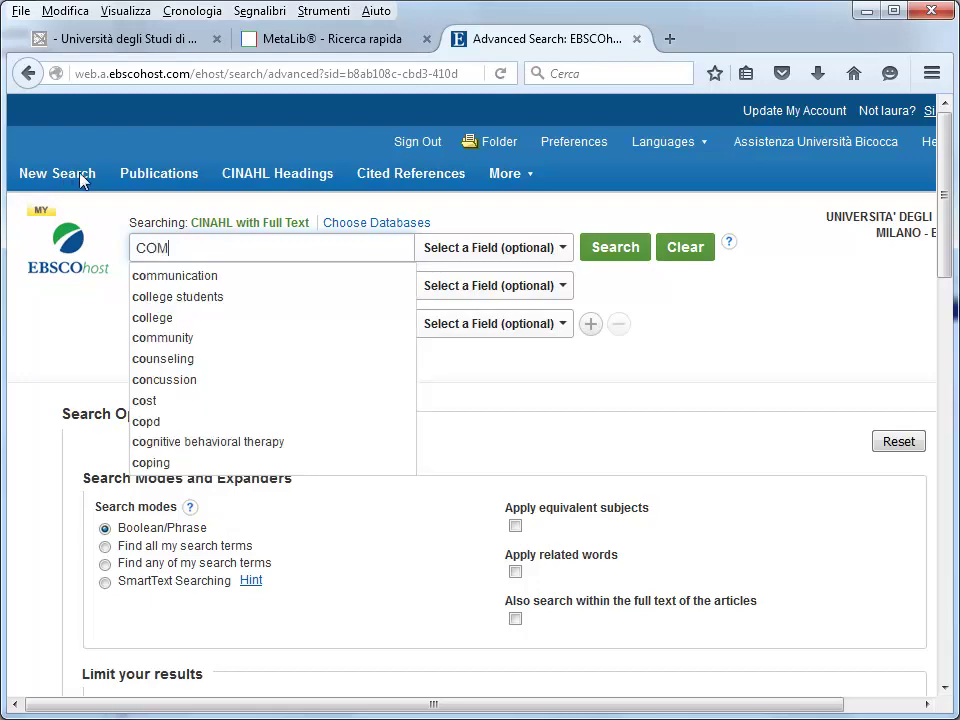
text(FORT CARE)
key(Return)
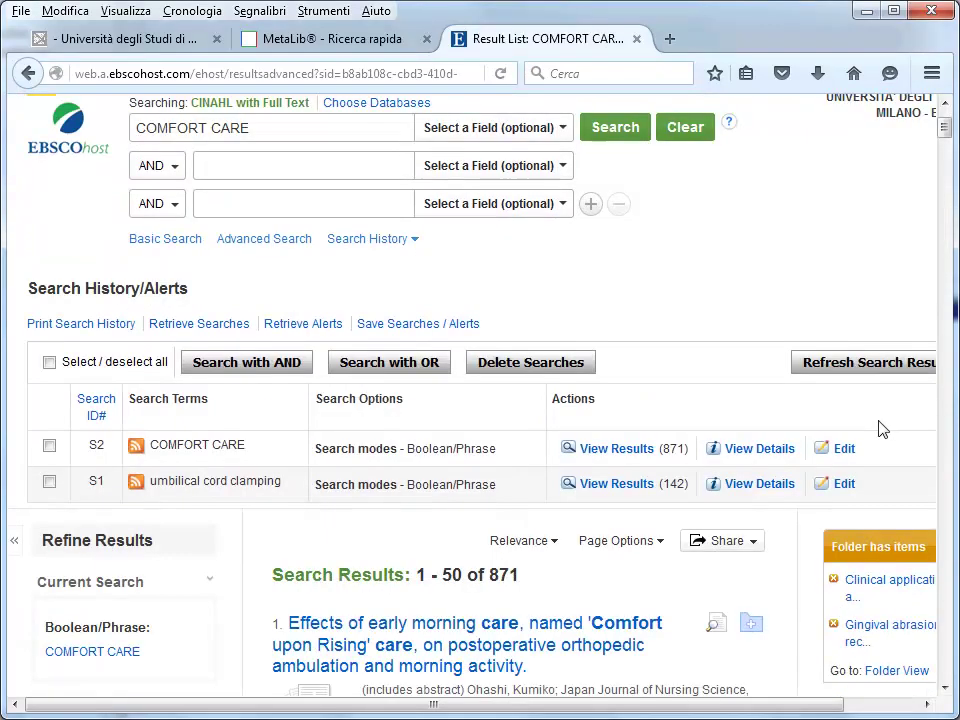
scroll(918, 414, down, 2)
scroll(918, 414, down, 4)
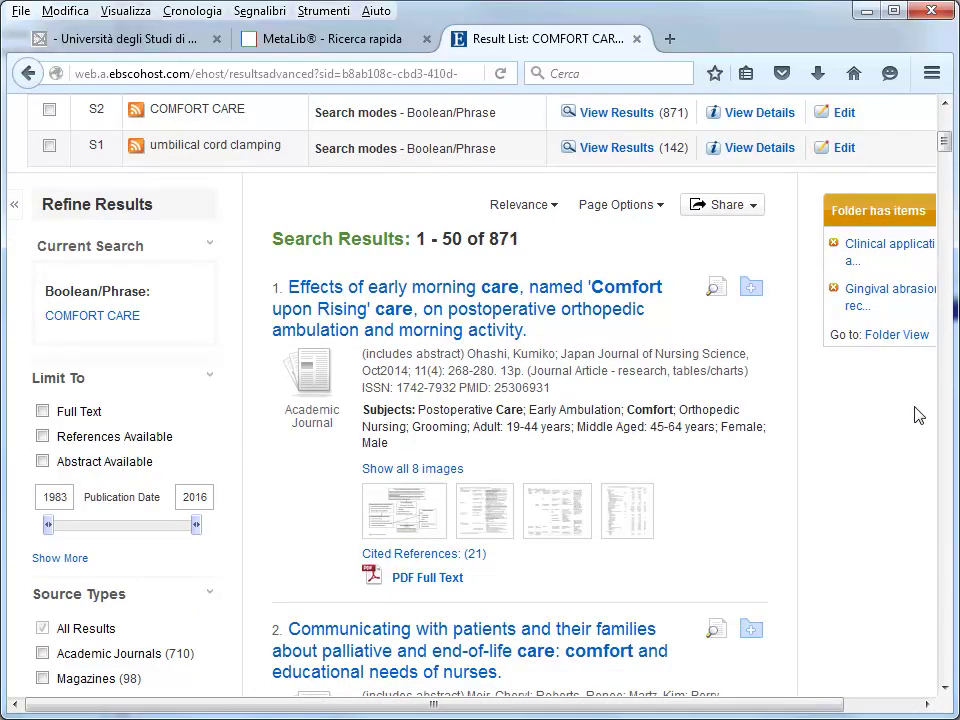
scroll(918, 414, down, 2)
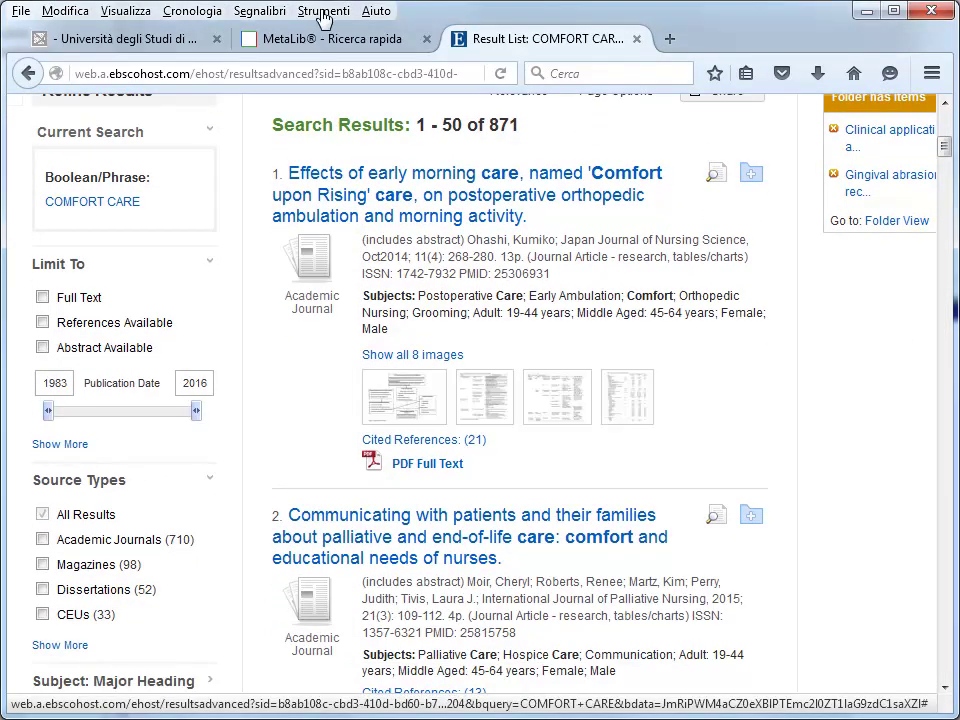
Add the first result and 'Care and Comfort Rounds' to the folder, then view My Folder's articles
click(752, 176)
scroll(801, 357, down, 6)
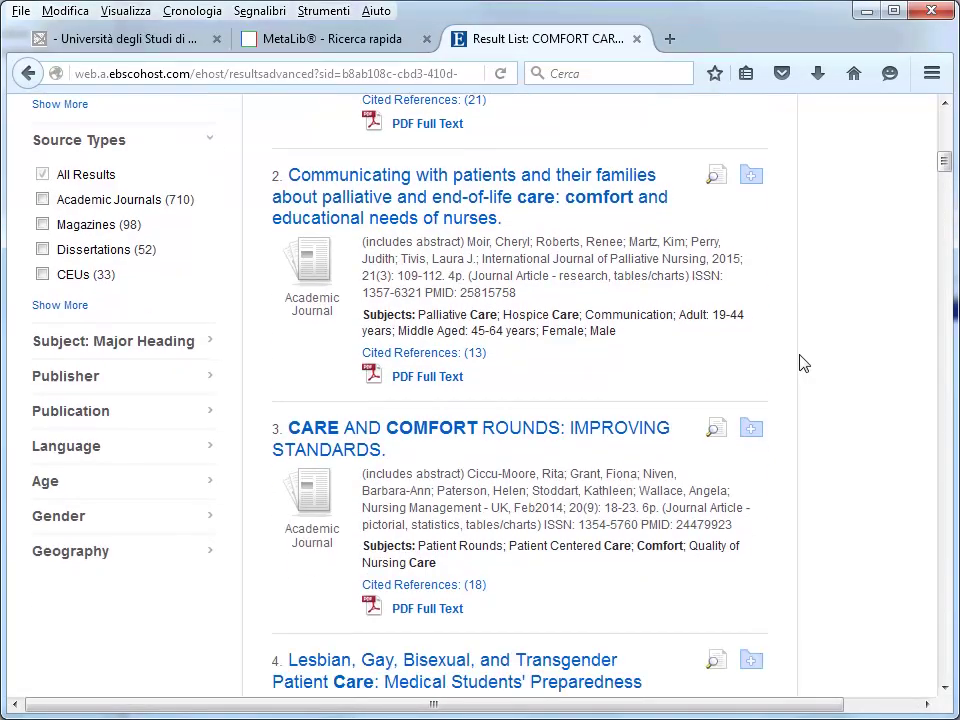
click(752, 428)
scroll(754, 432, up, 15)
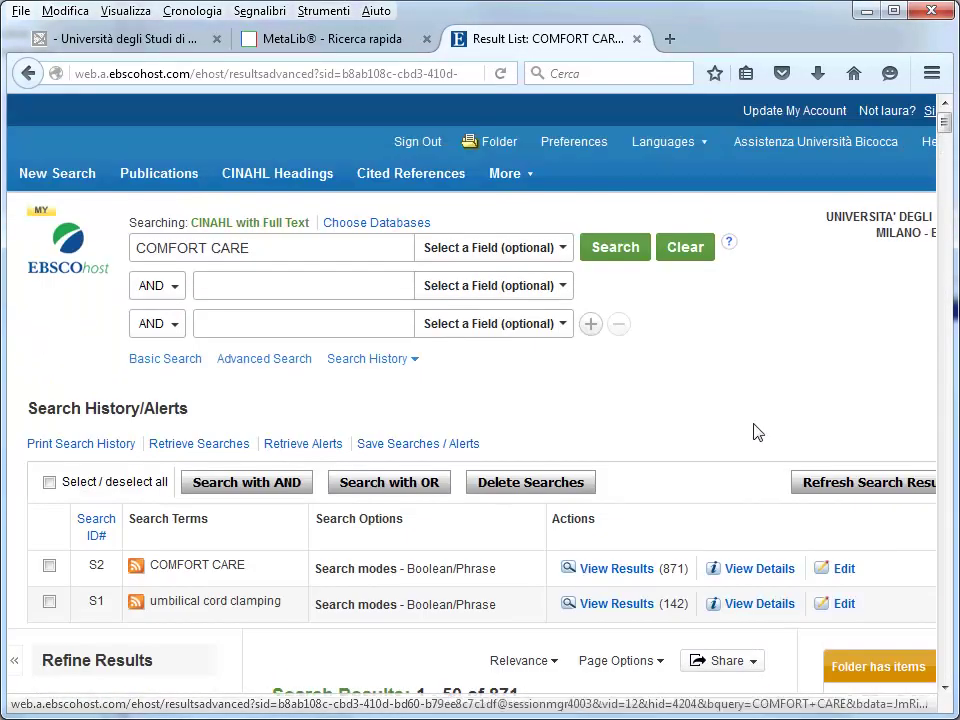
click(505, 150)
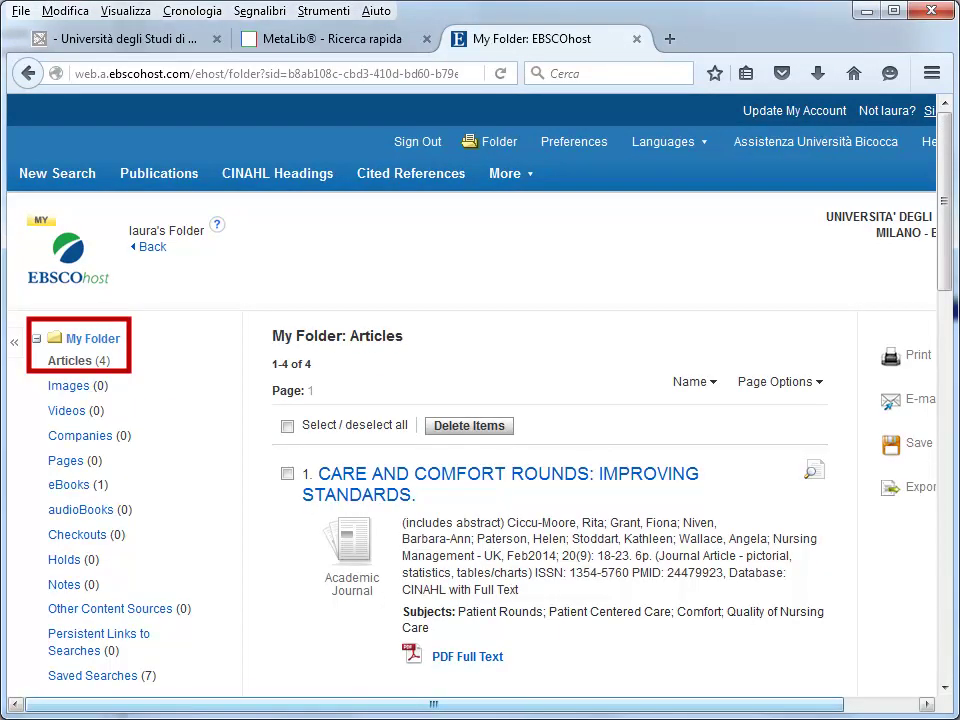
scroll(739, 707, right, 3)
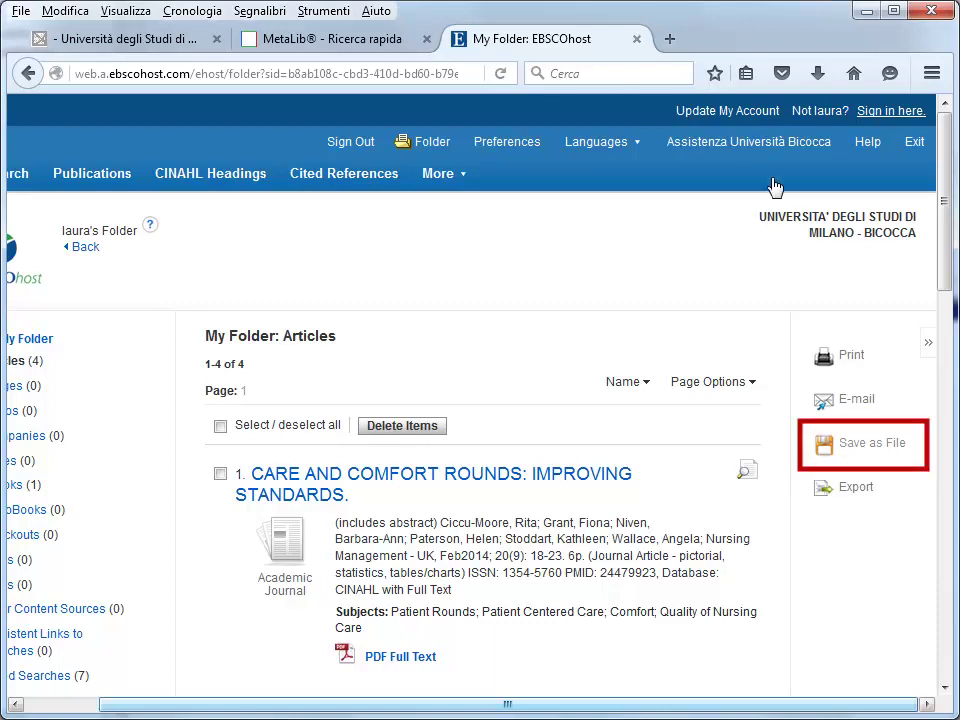
Save the four folder articles as Brief Citation field format in Harvard citation style
click(835, 446)
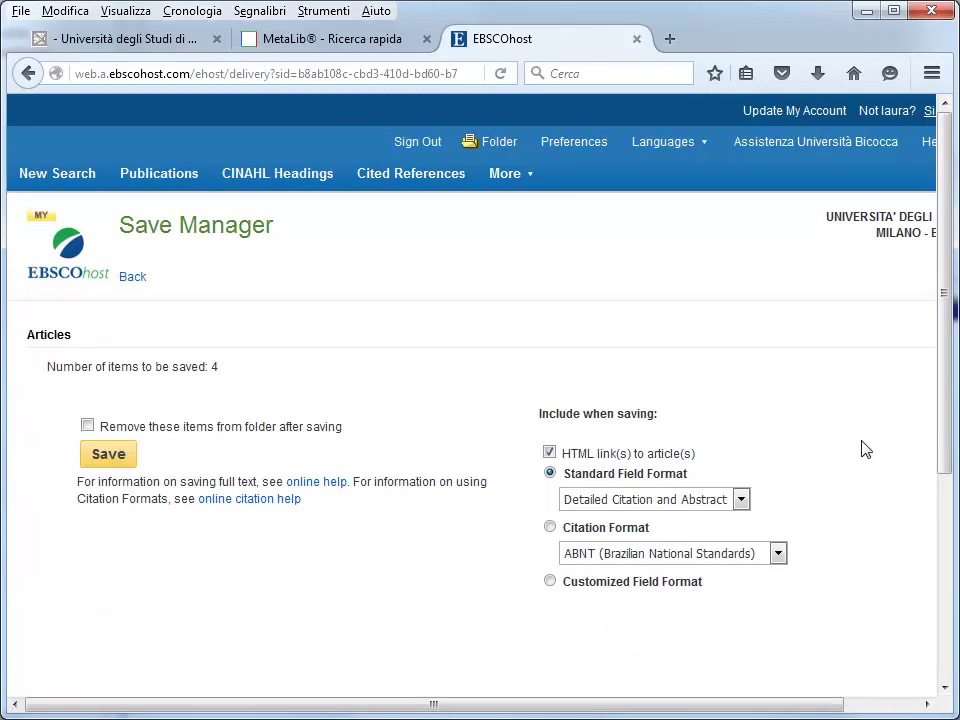
click(739, 500)
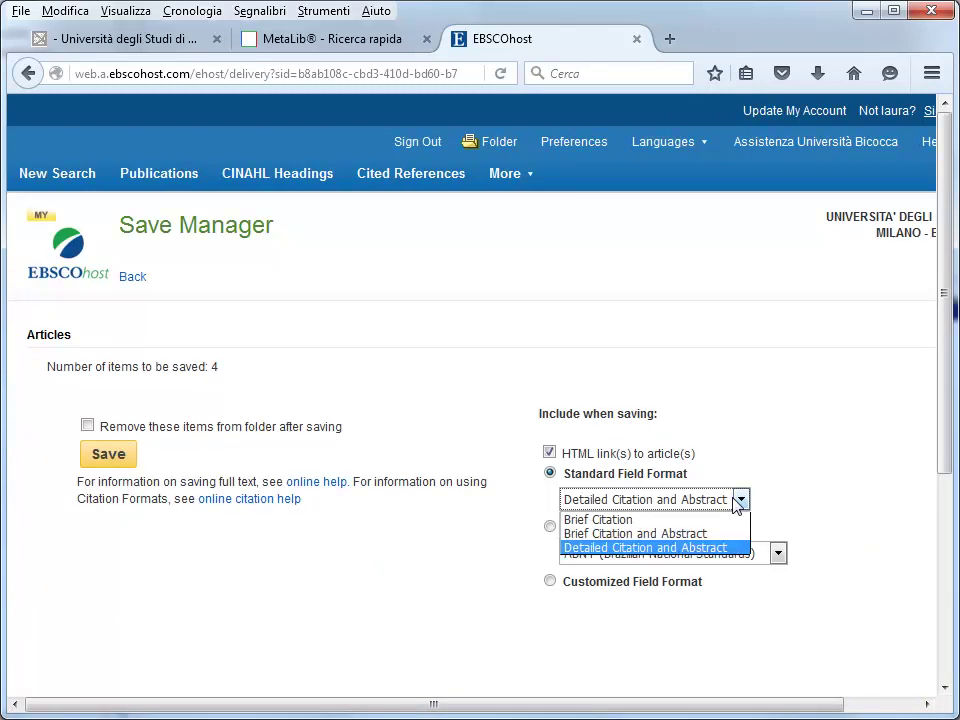
click(657, 520)
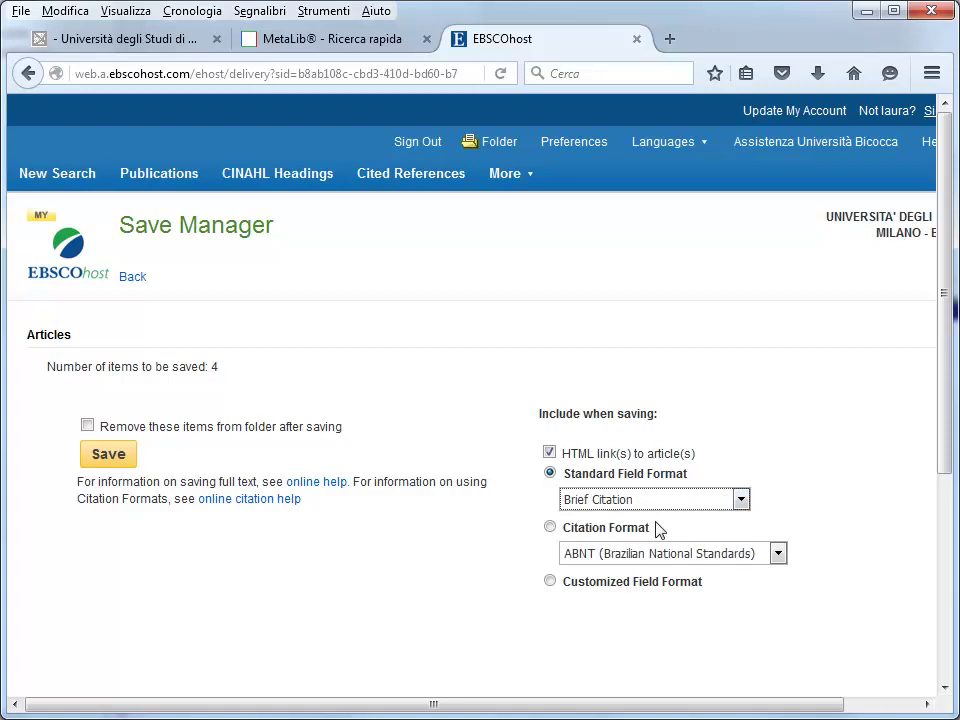
click(778, 554)
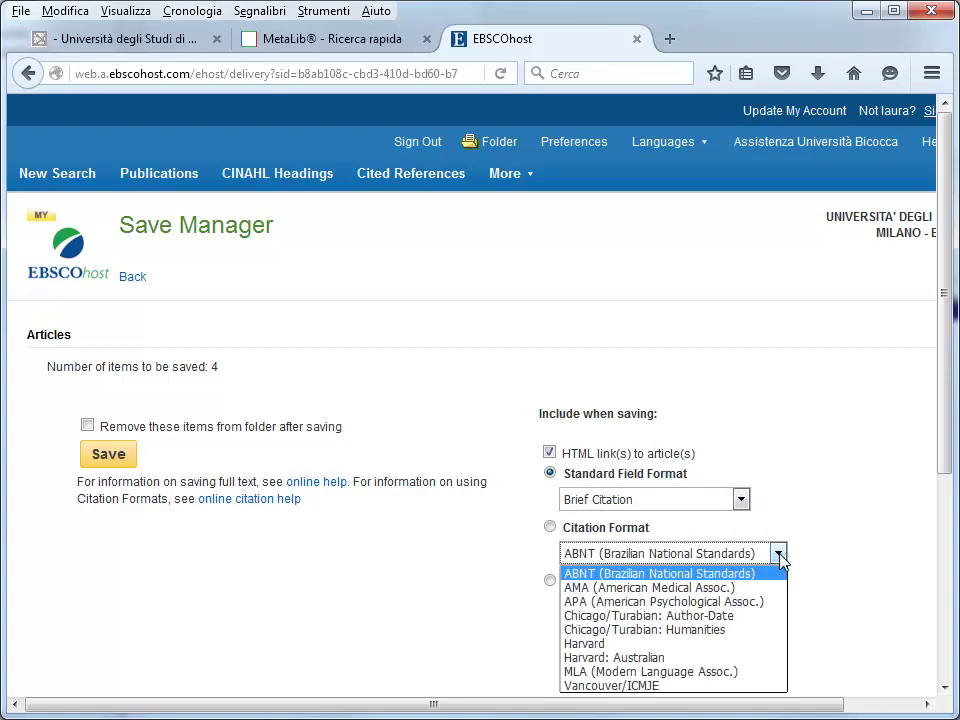
click(689, 644)
scroll(703, 644, down, 2)
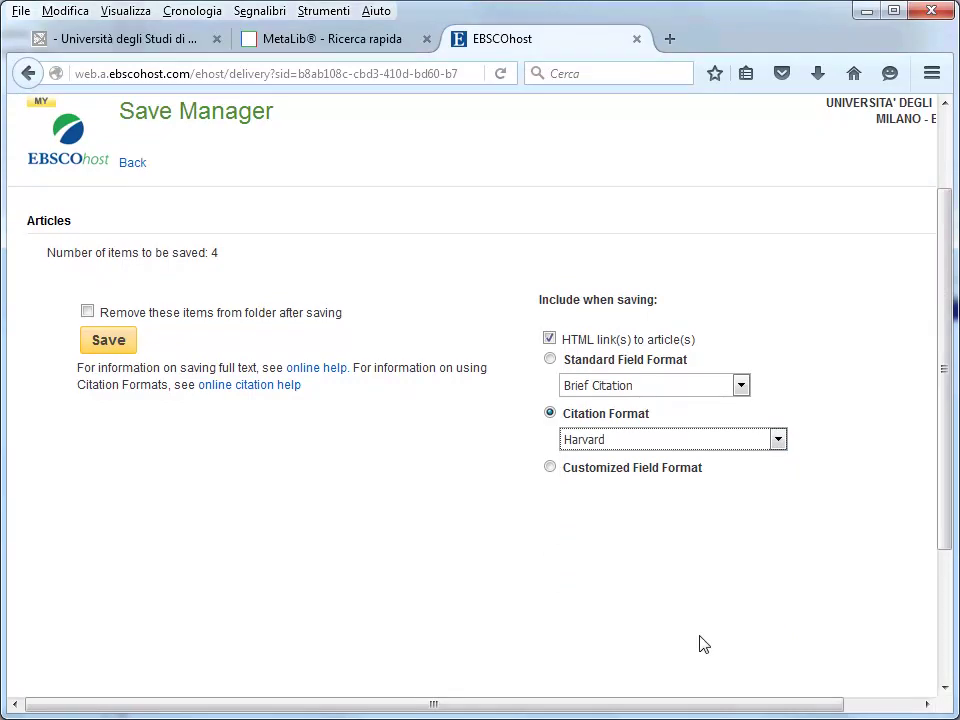
click(118, 339)
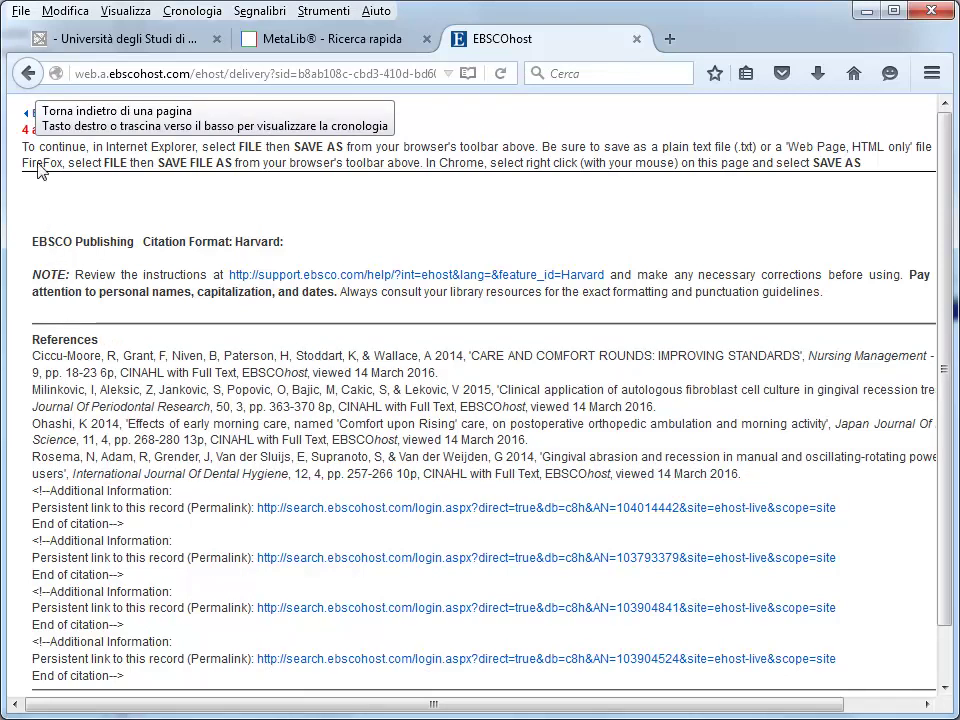
Go back from the Harvard reference list to the Save Manager page
click(29, 74)
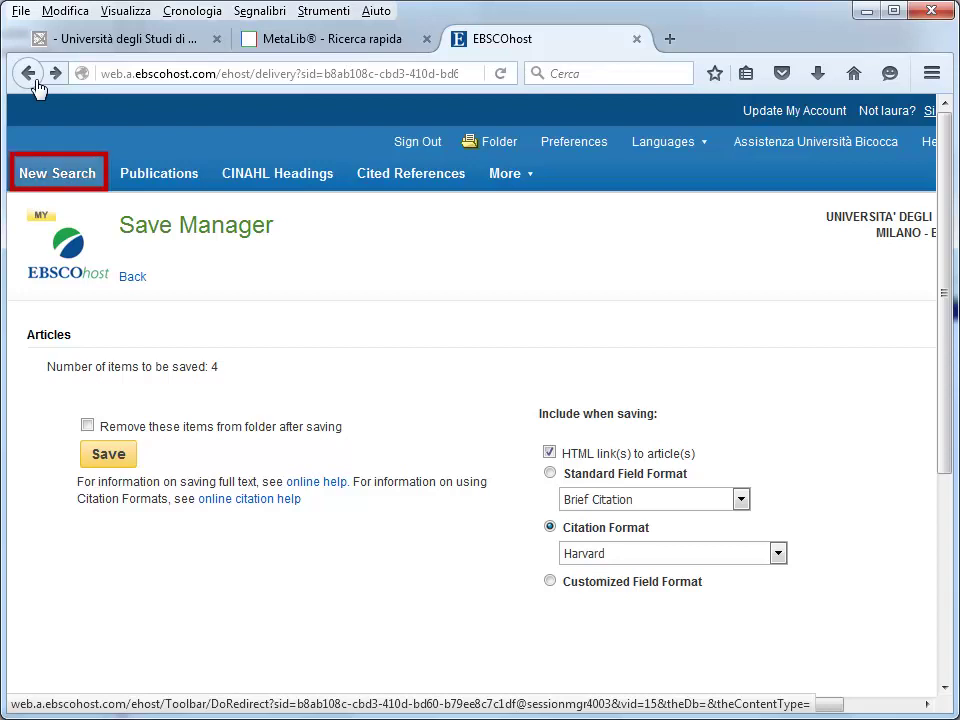
Run a new CINAHL search for 'acupressure'
click(62, 176)
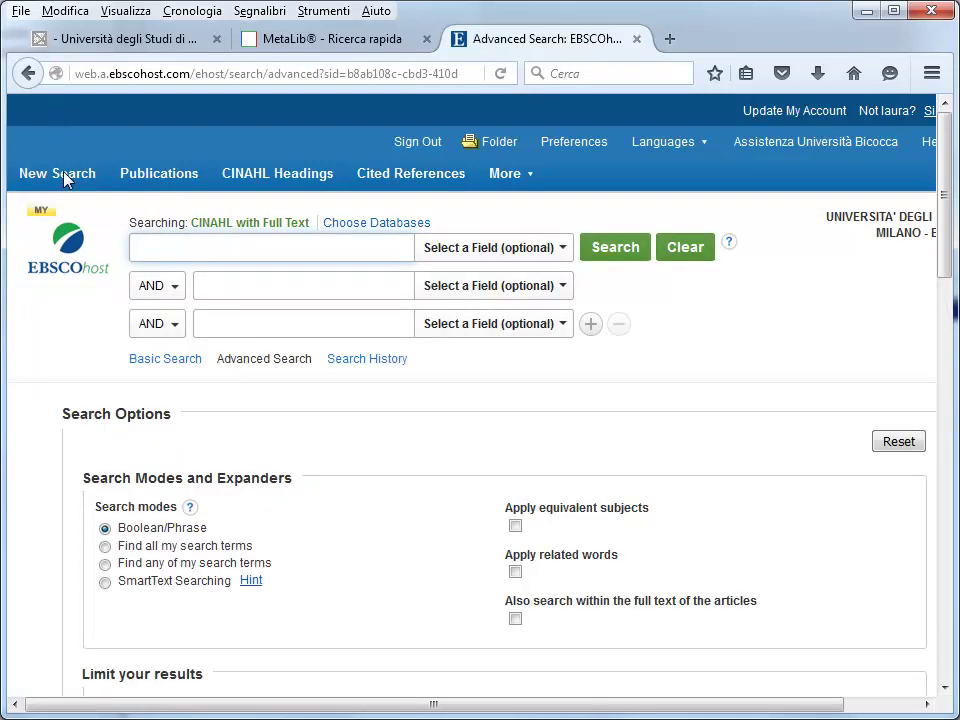
text(acupressure)
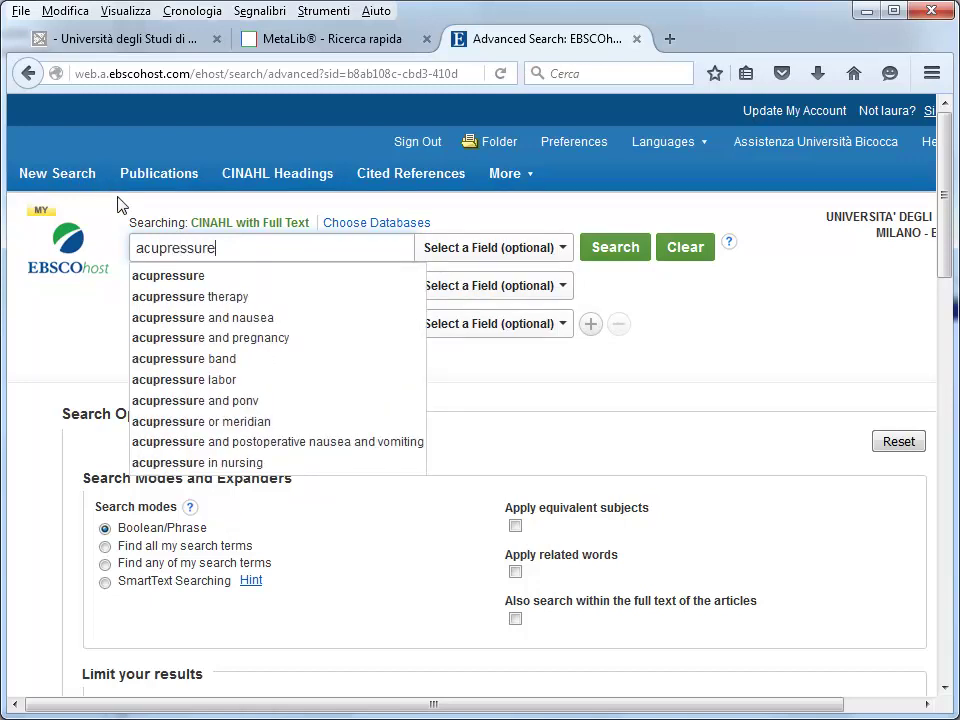
key(Return)
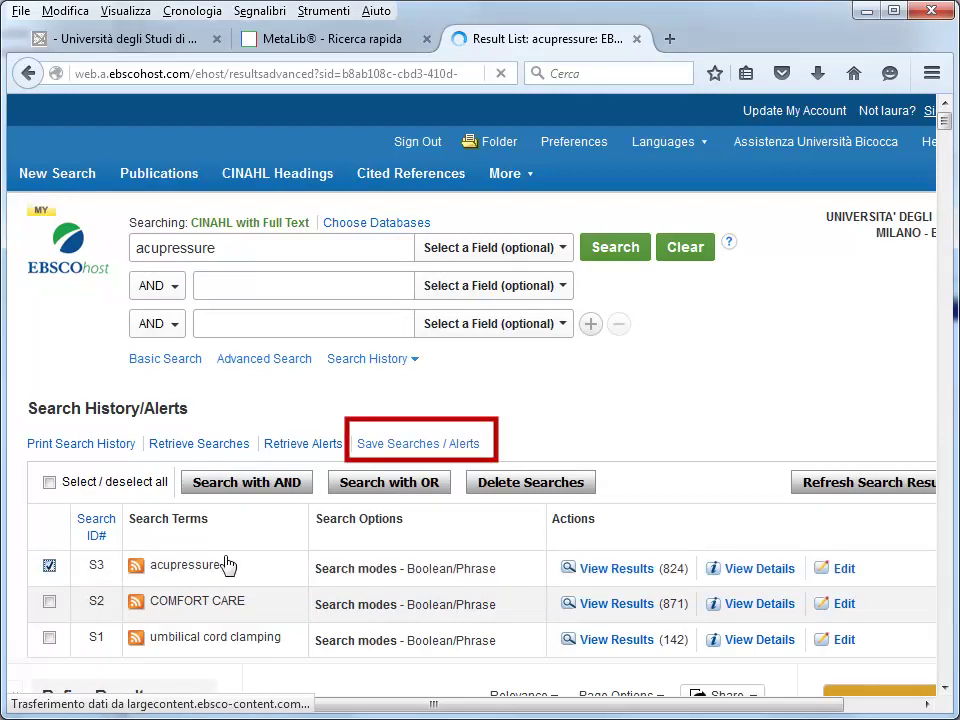
Name the saved acupressure search 'digitopressione' and make it an alert
click(430, 452)
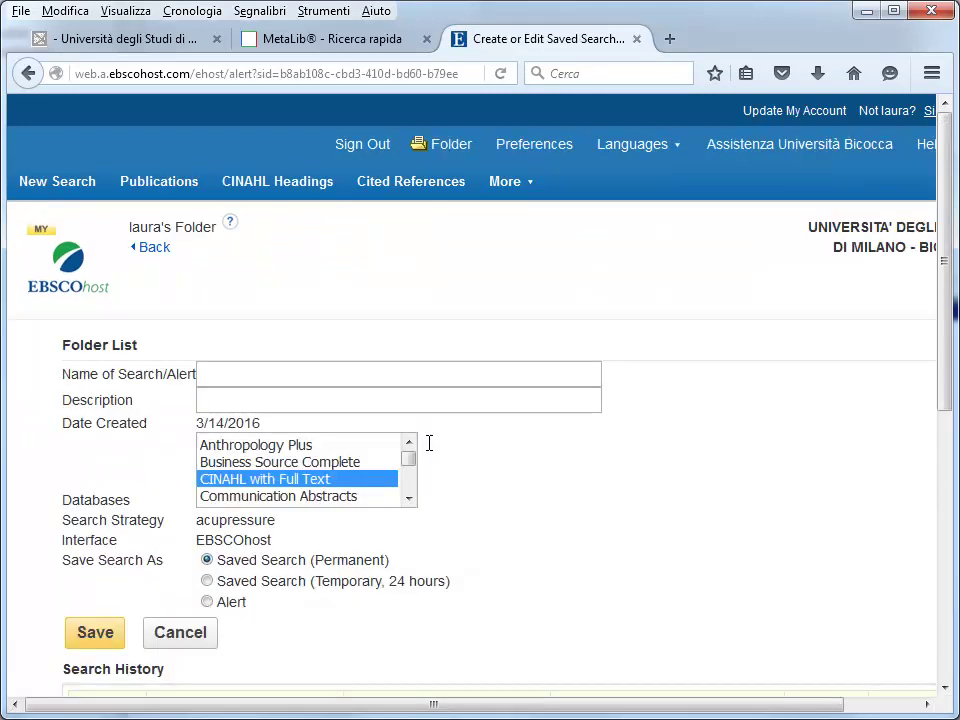
click(258, 370)
text(dig)
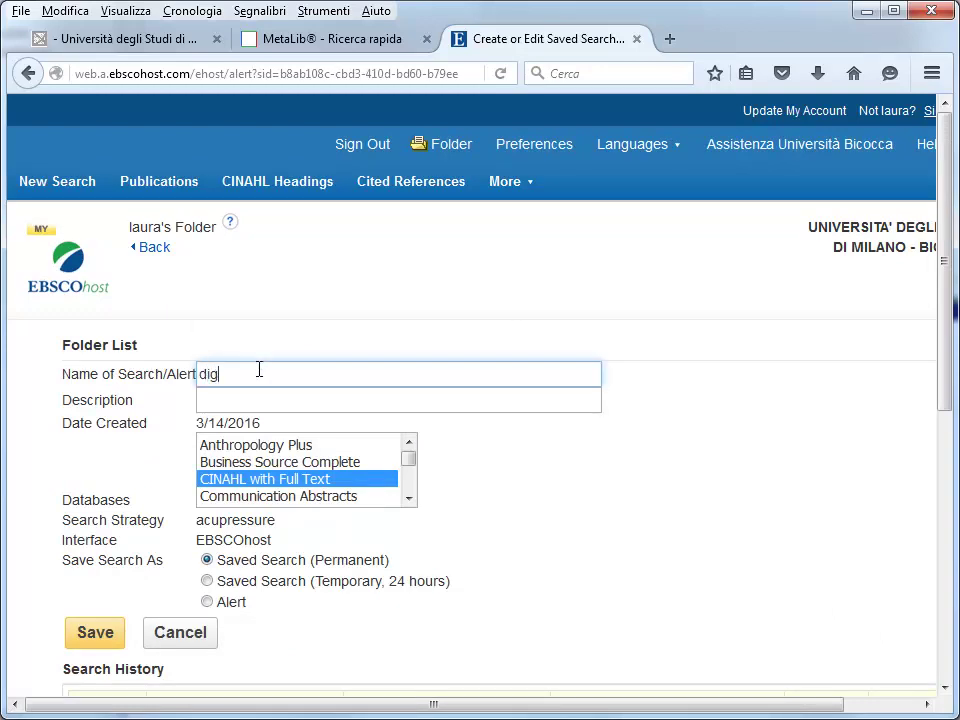
text(itopressione)
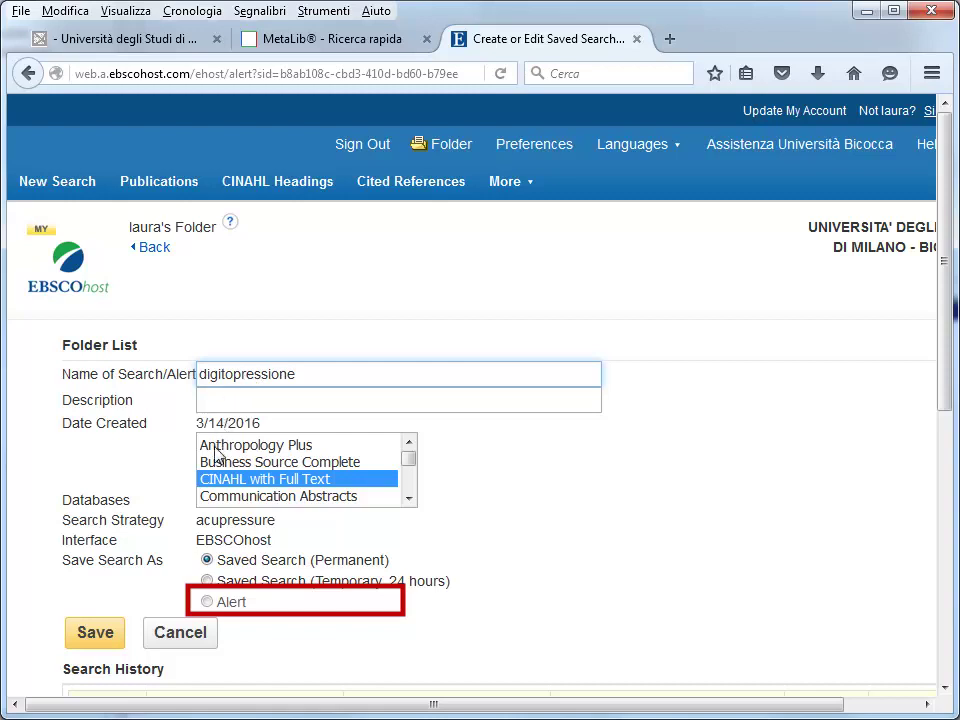
click(206, 603)
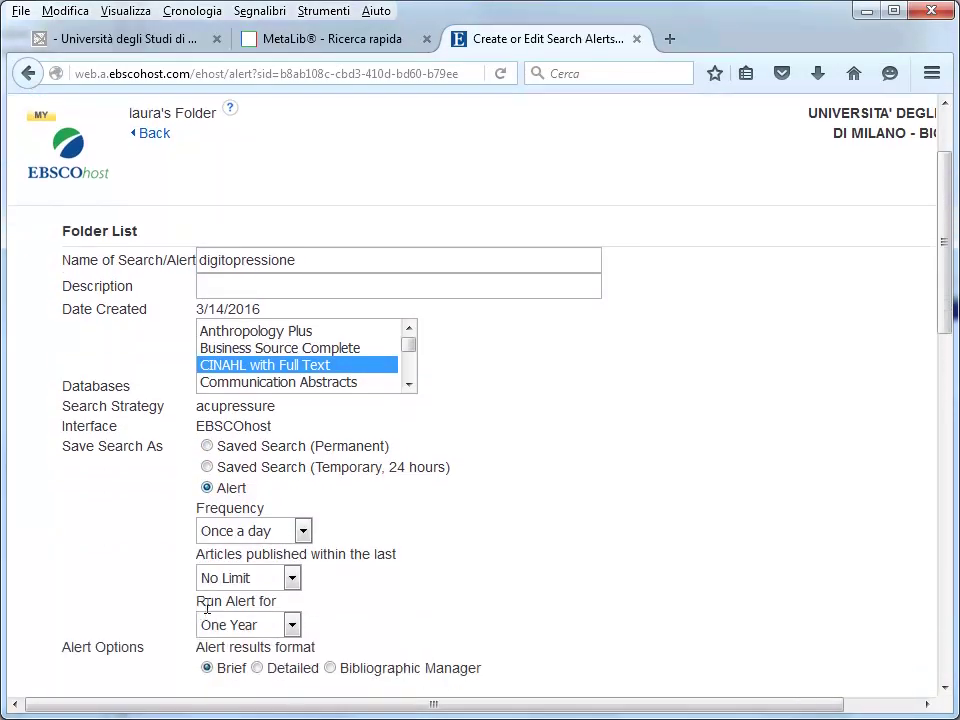
scroll(207, 607, down, 2)
scroll(207, 610, down, 2)
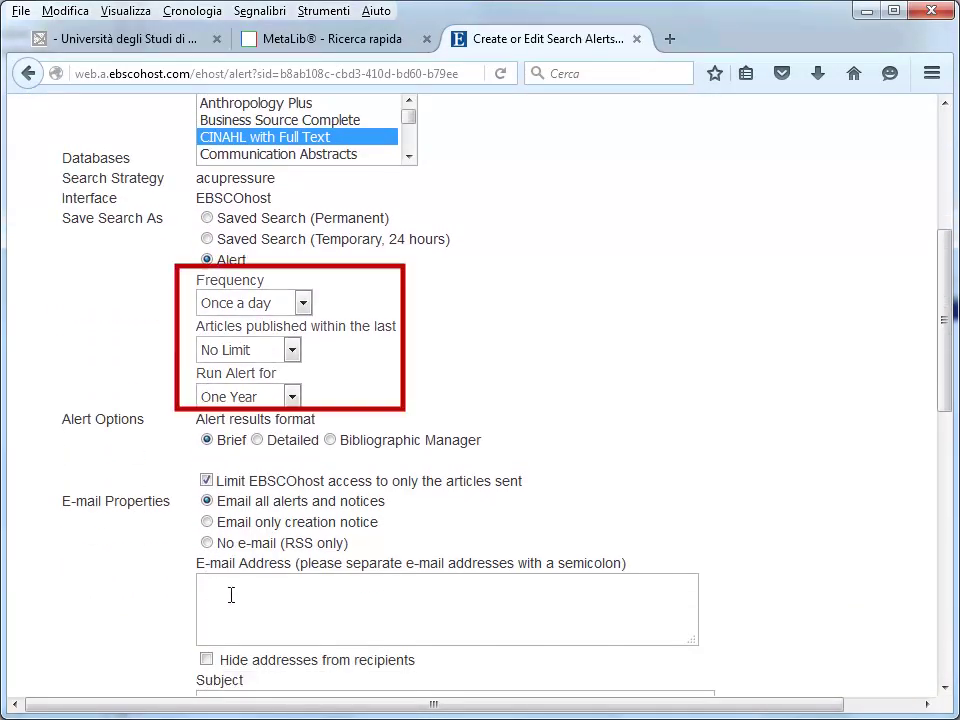
Enter the alert recipient's e-mail address and save the daily alert
click(236, 595)
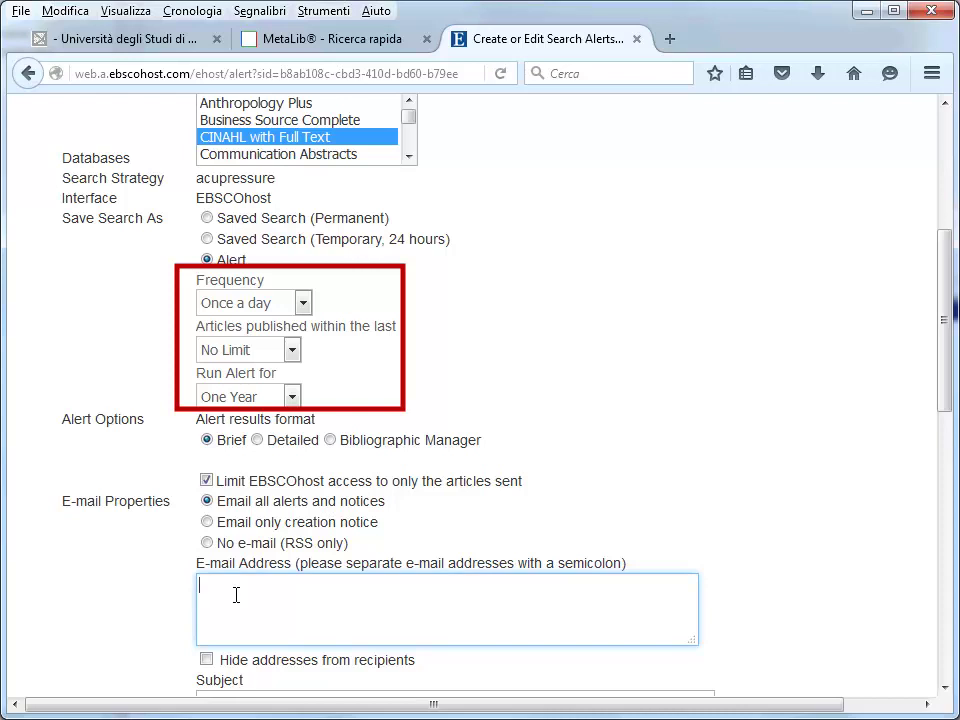
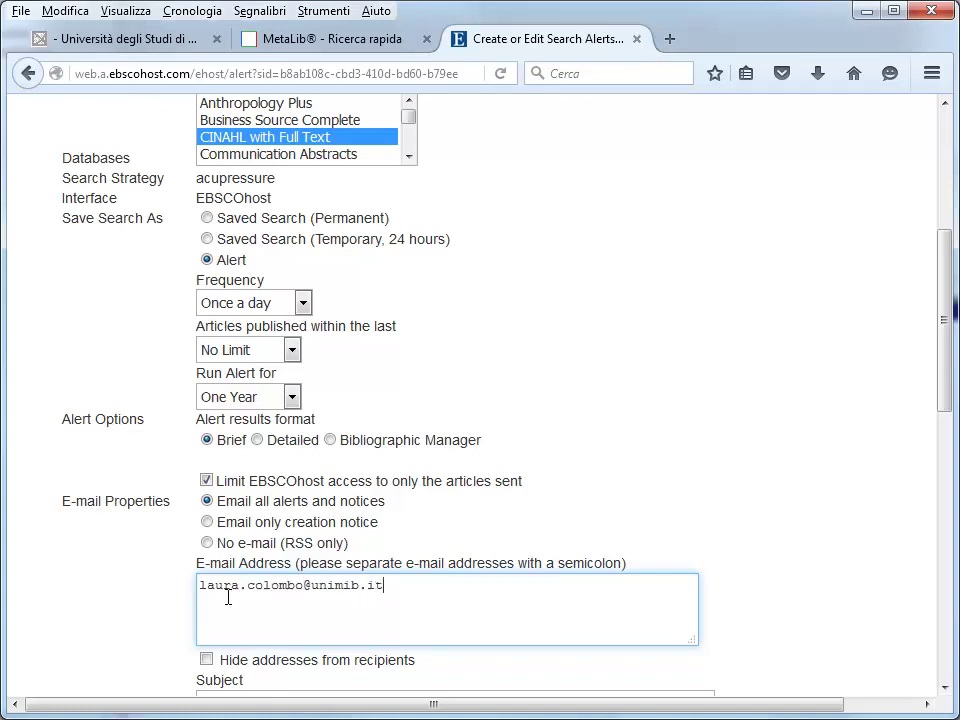
scroll(180, 600, down, 6)
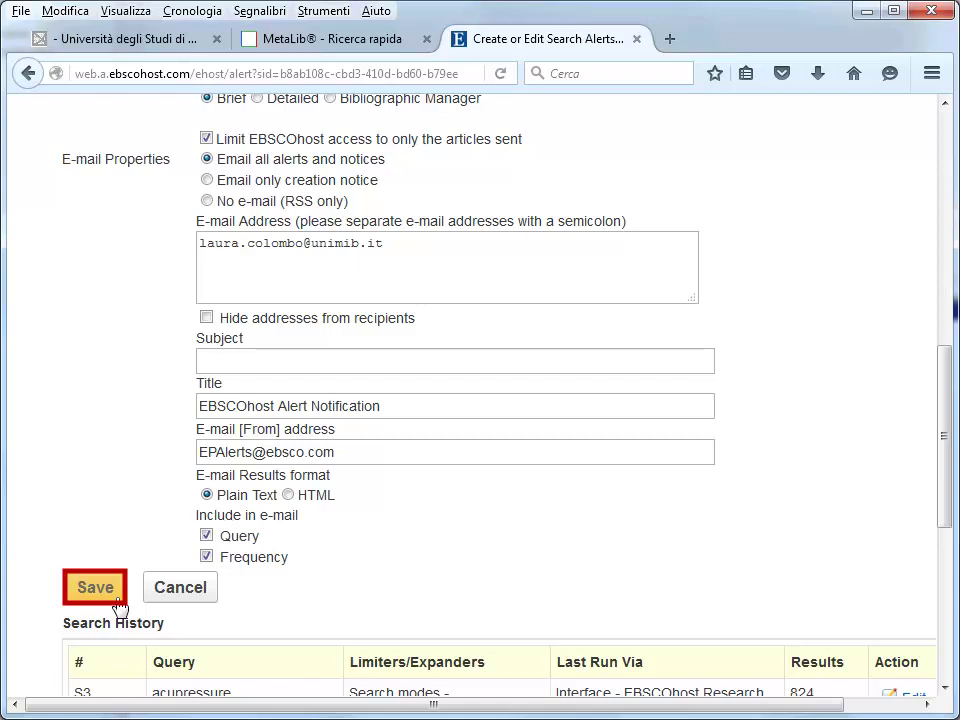
click(96, 597)
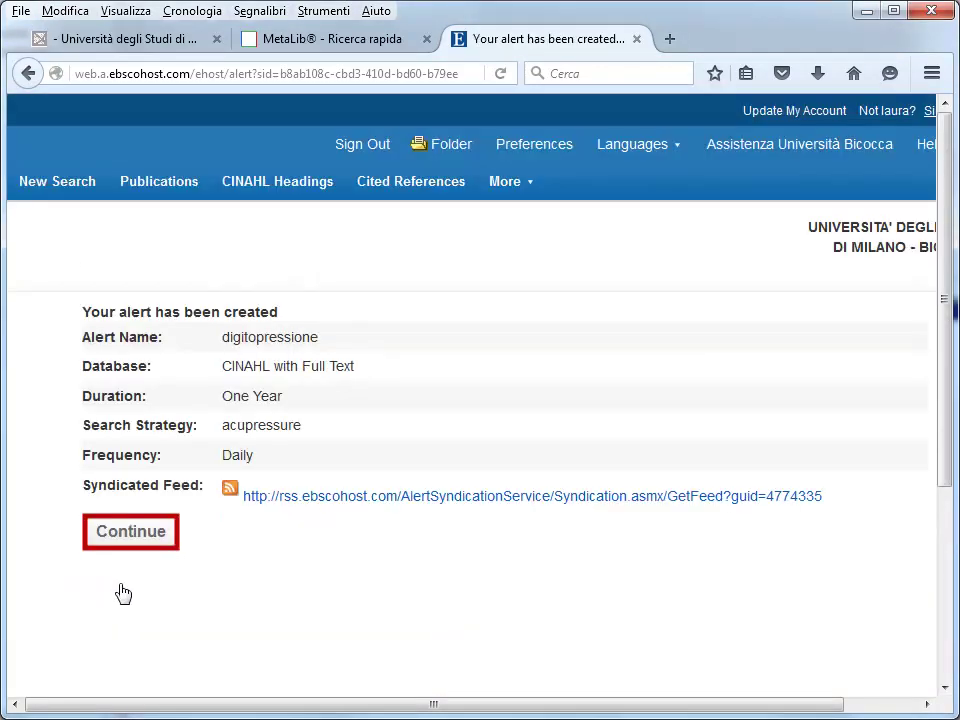
click(131, 532)
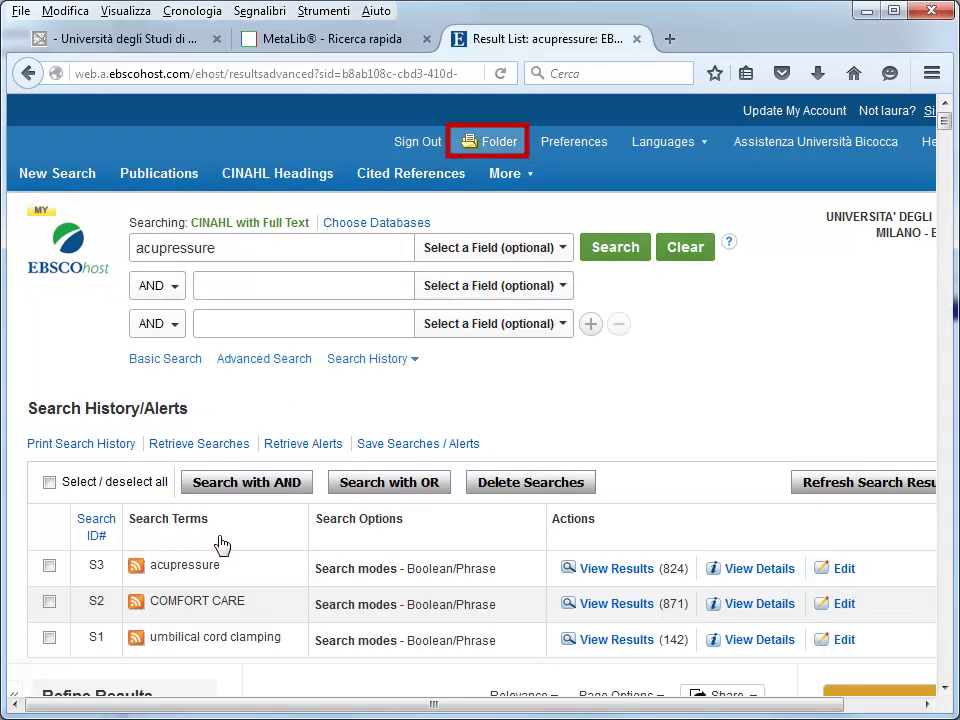
Confirm 'digitopressione' (daily) appears in My Folder's Search Alerts, then show the folder's eBooks
click(502, 144)
scroll(700, 499, down, 2)
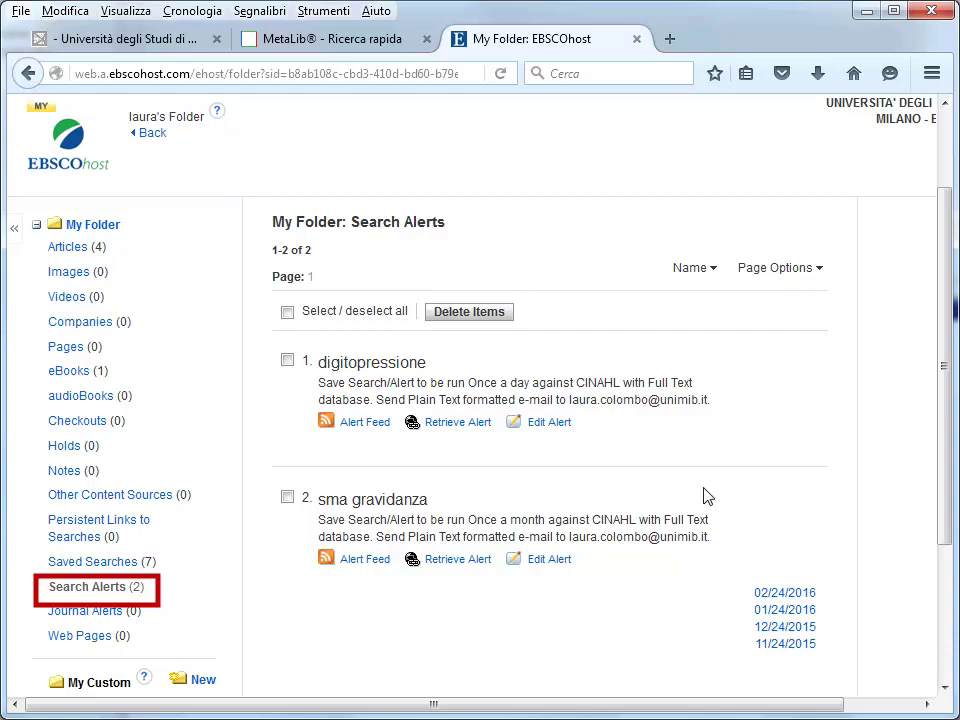
click(69, 370)
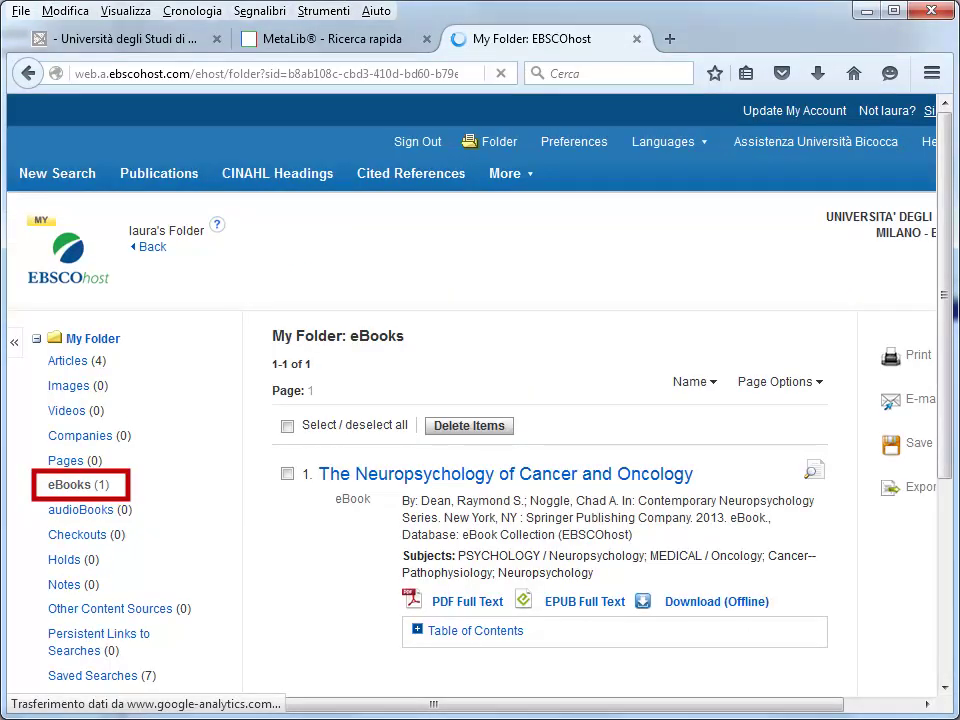